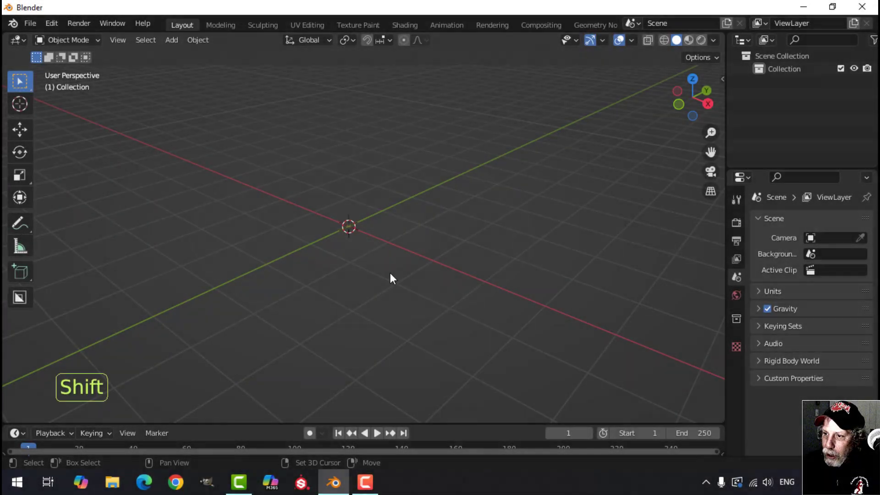
Add a 32-vertex, 1 m radius circle mesh at the origin and enter Edit Mode
middle_drag(390, 274, 391, 275)
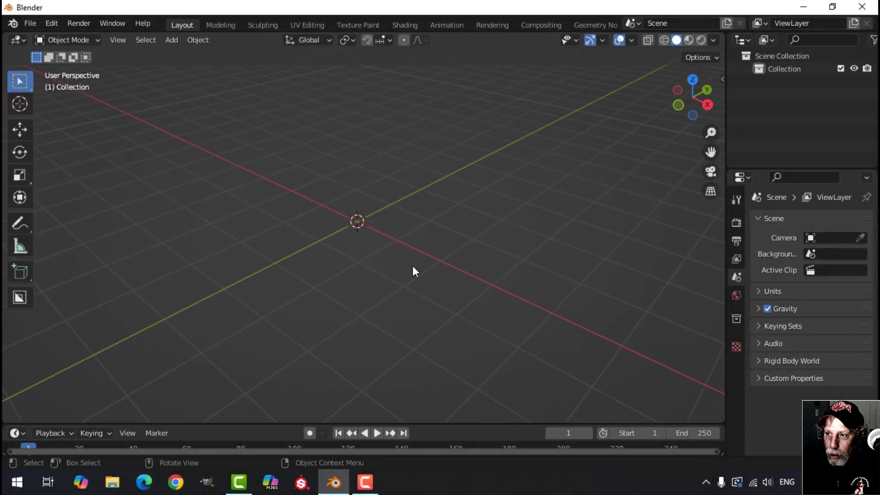
key(shift+a)
mouse_move(388, 193)
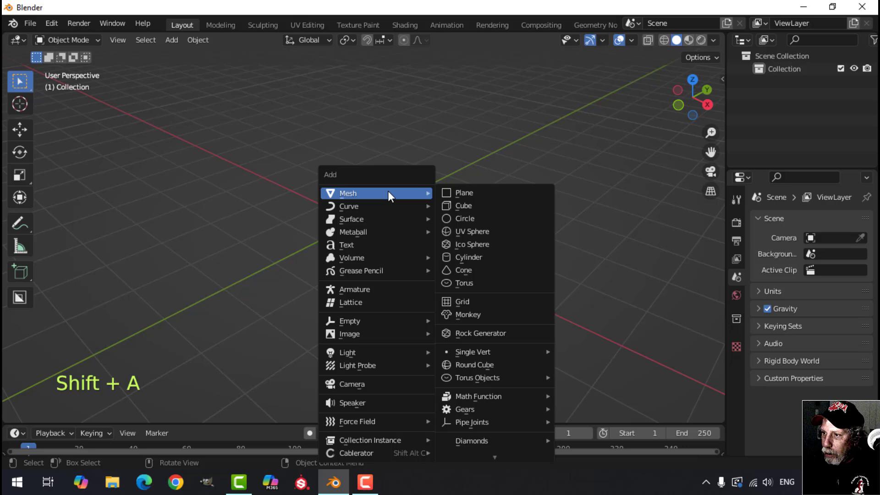
click(480, 216)
click(84, 412)
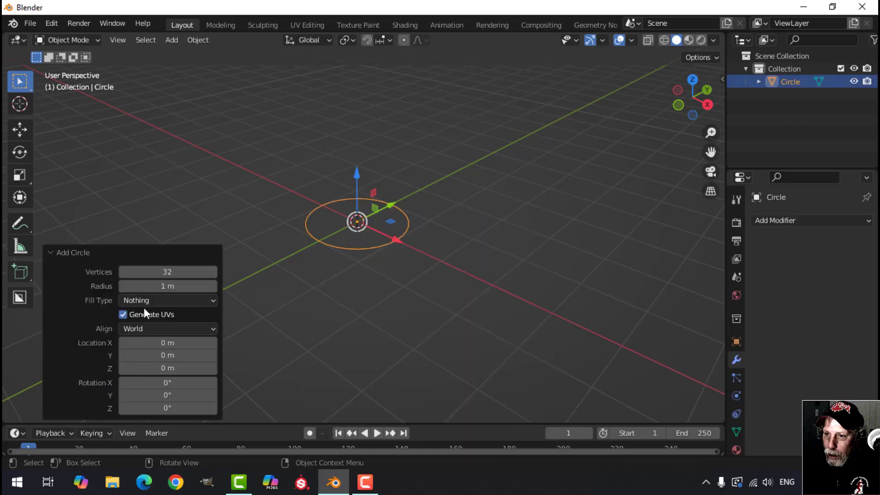
click(166, 256)
key(Tab)
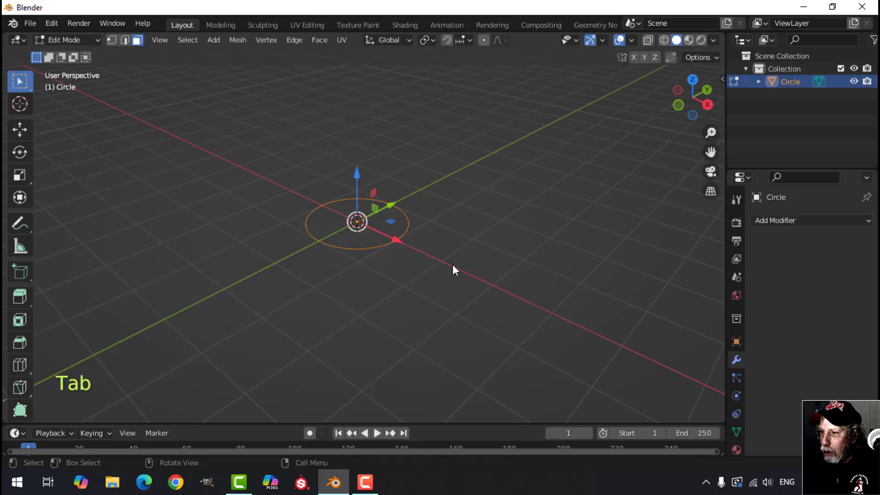
In front view, stand the circle upright by rotating it 90° around X
key(KP_1)
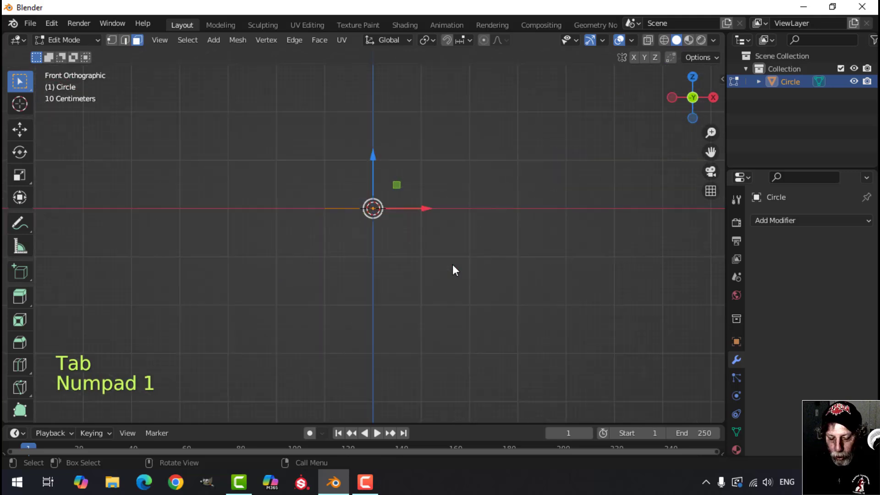
key(1)
scroll(452, 264, up, 2)
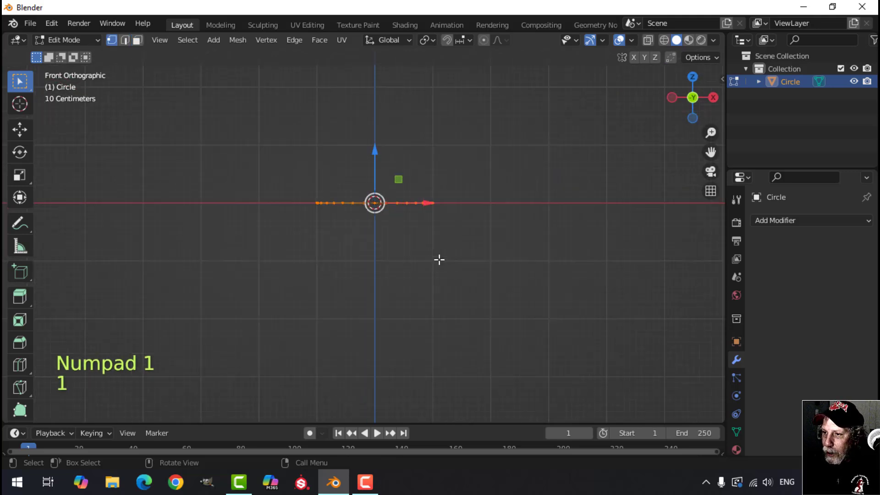
shift+middle_drag(439, 259, 407, 276)
scroll(407, 275, up, 1)
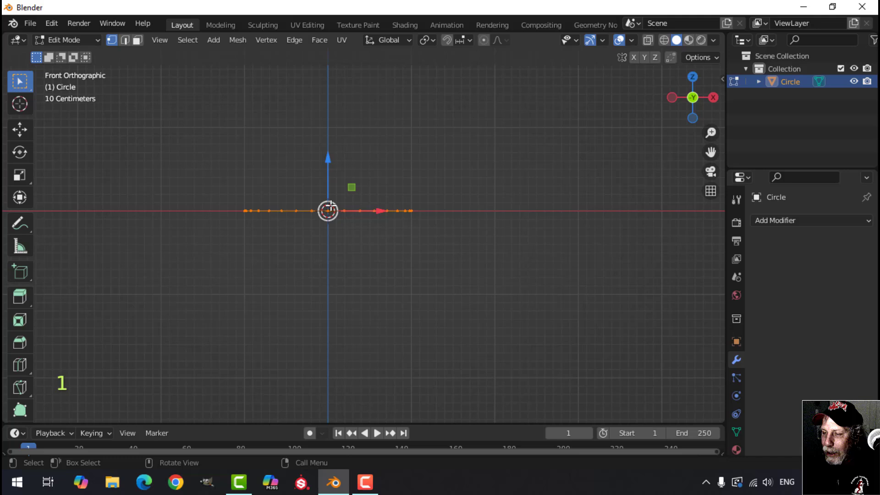
key(r)
key(x)
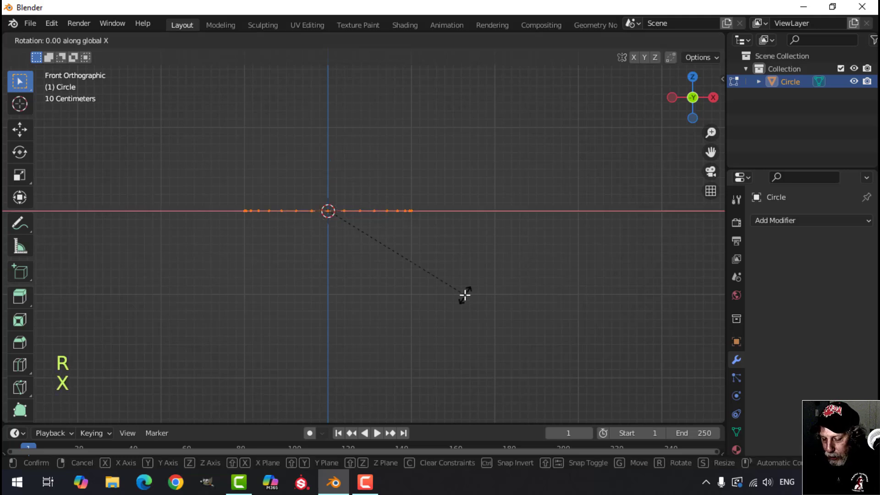
key(9)
key(0)
key(Return)
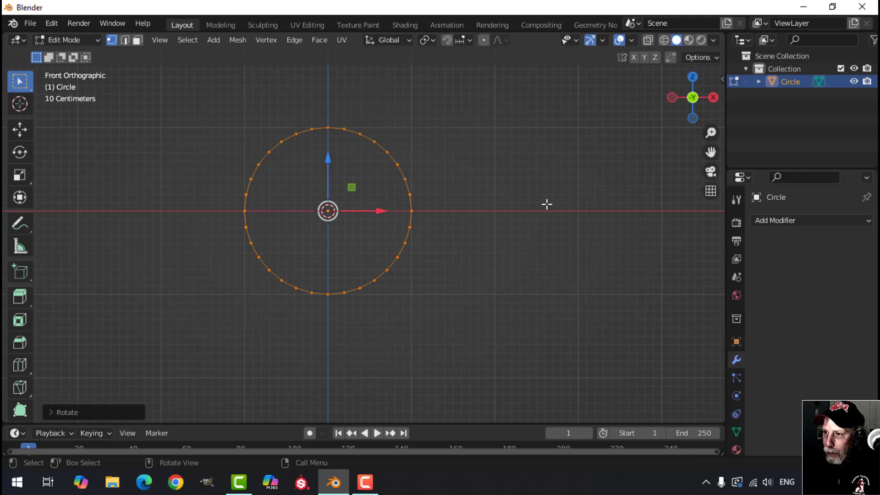
Scale the ring inward into a band and delete its lower half's vertices
key(s)
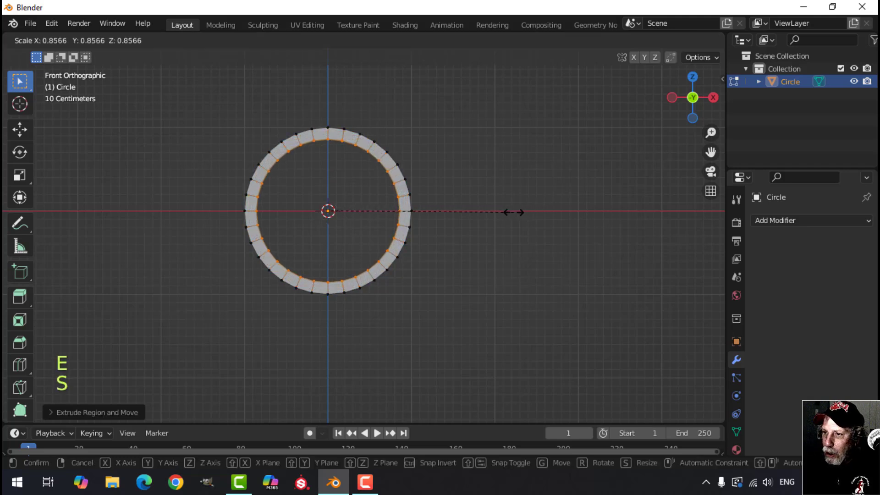
click(488, 216)
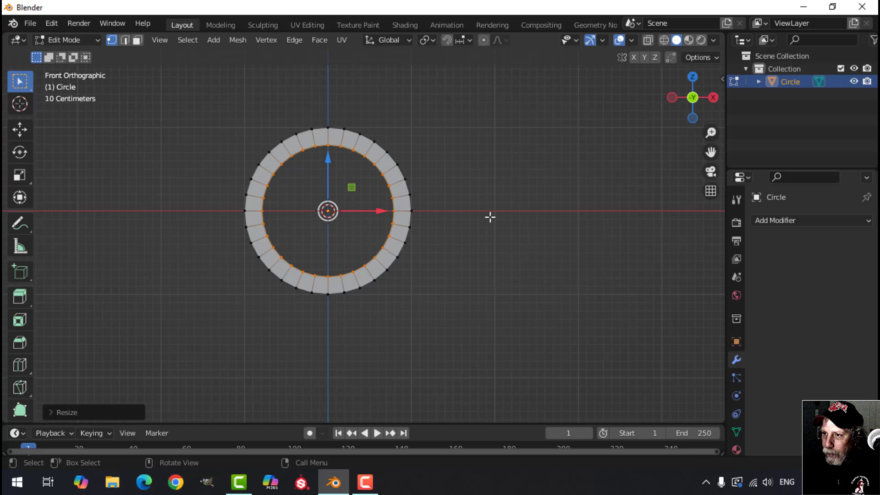
key(alt+a)
key(b)
drag(520, 348, 188, 218)
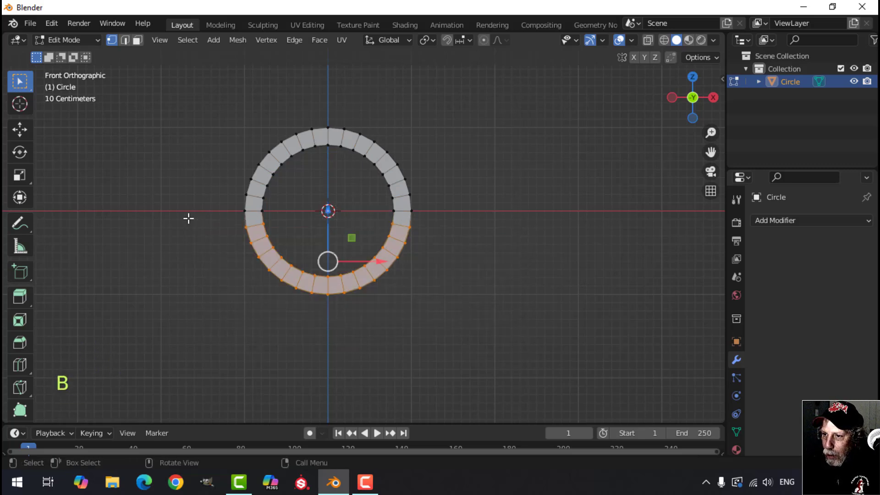
key(x)
click(420, 249)
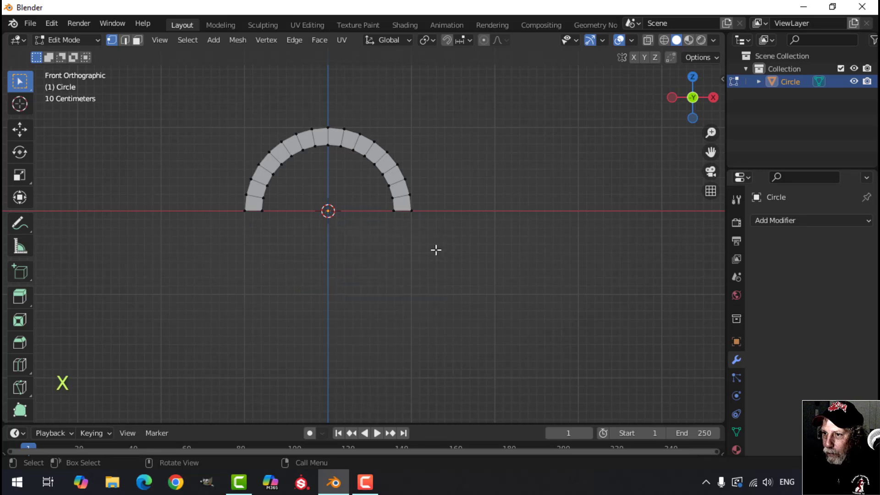
Extrude the arch's four bottom end vertices down into legs and raise the arch
mouse_move(421, 255)
middle_down()
mouse_move(343, 253)
mouse_move(383, 241)
mouse_move(459, 262)
mouse_move(425, 259)
middle_up()
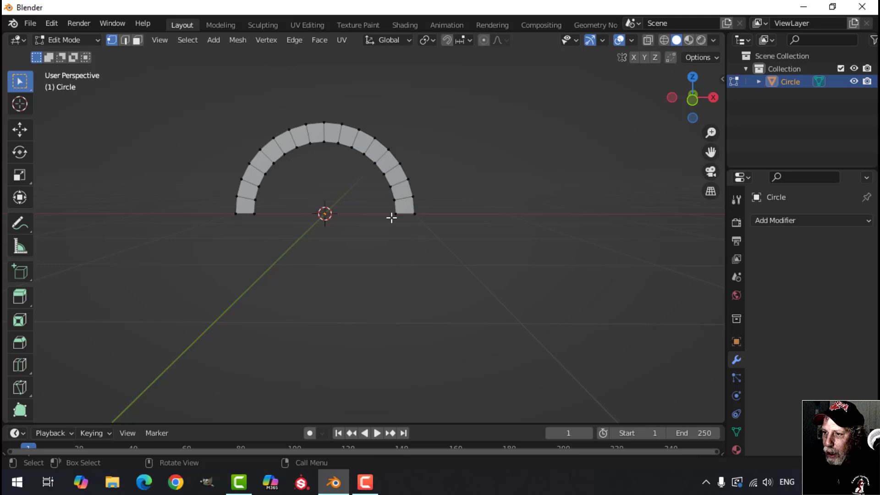
drag(448, 268, 218, 208)
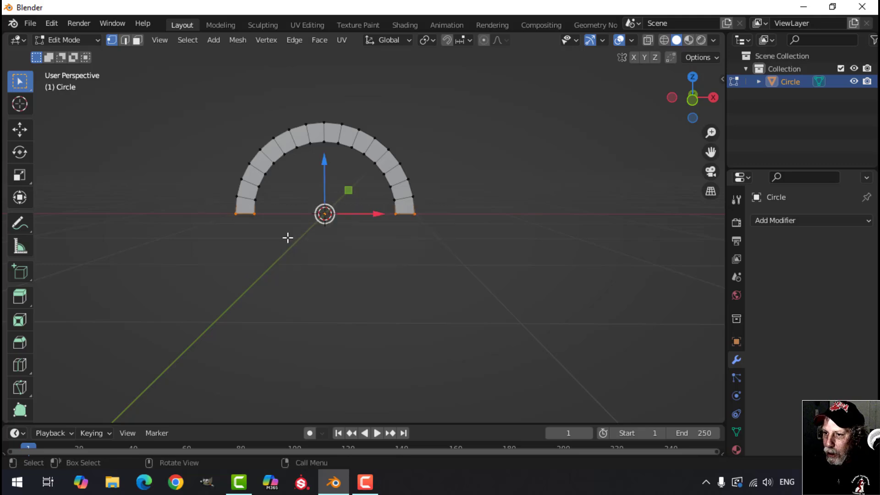
scroll(362, 261, down, 1)
key(KP_1)
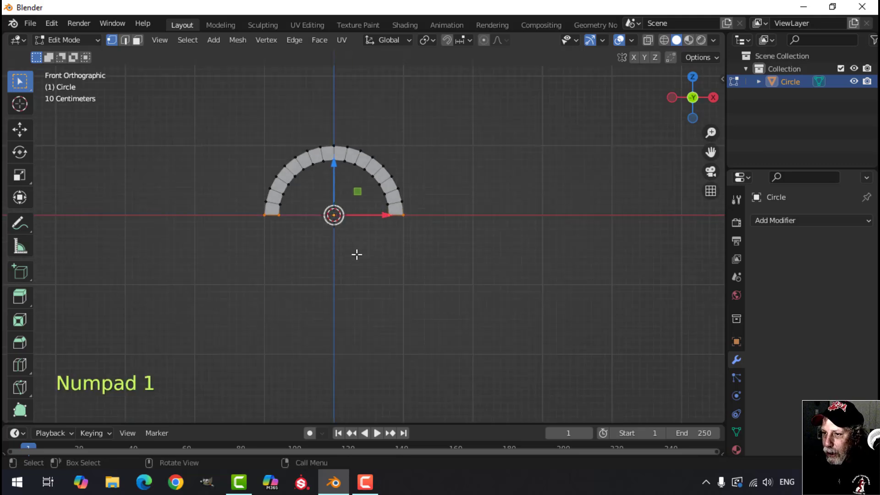
key(e)
drag(332, 163, 374, 247)
key(a)
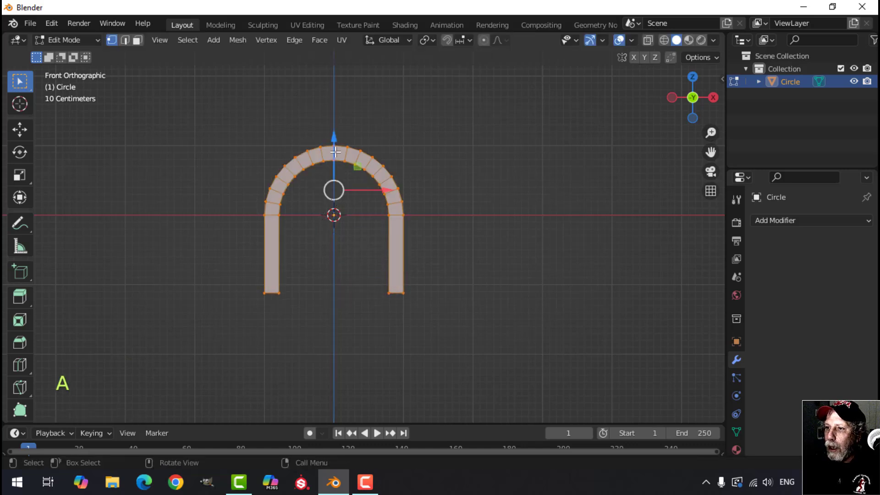
drag(335, 152, 324, 72)
middle_drag(324, 71, 358, 202)
Extrude the arch 0.2664 m deep and return to Object Mode with nothing selected
key(e)
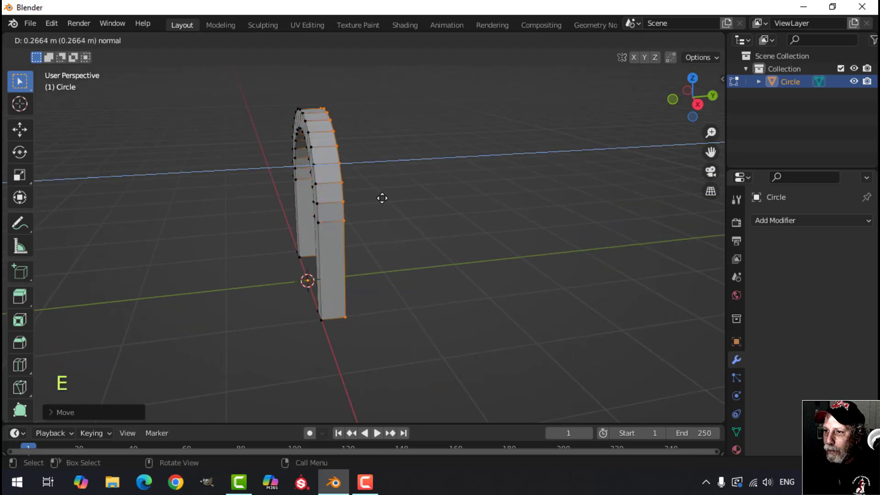
click(382, 198)
key(Tab)
middle_drag(227, 239, 375, 232)
scroll(375, 232, down, 3)
key(alt+a)
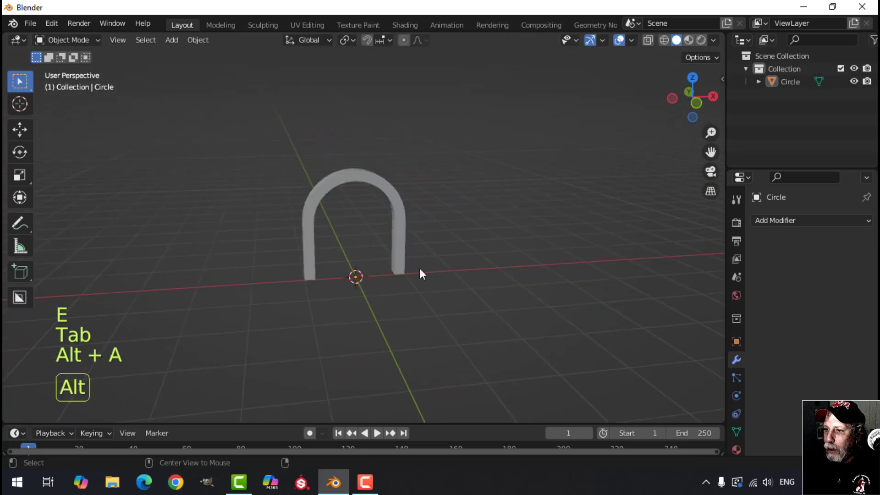
Add a plane mesh and rotate it 90° around X to stand upright
middle_drag(422, 273, 351, 227)
key(KP_1)
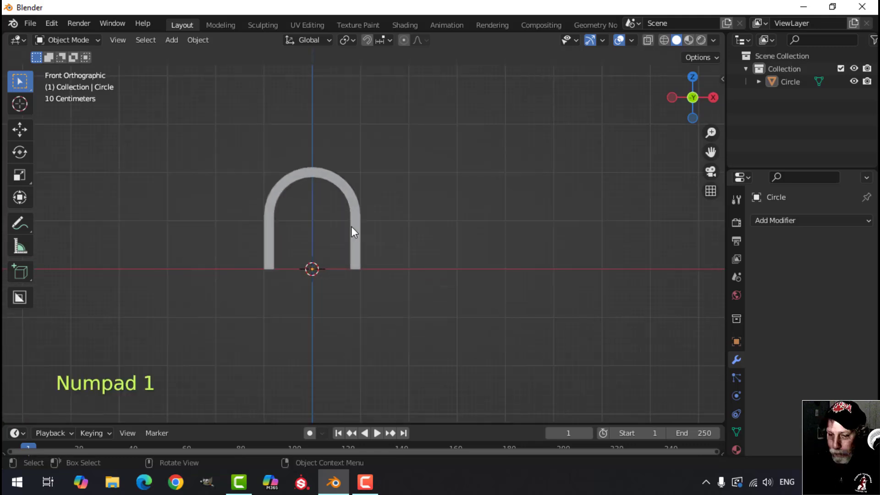
key(shift+a)
mouse_move(323, 191)
click(406, 192)
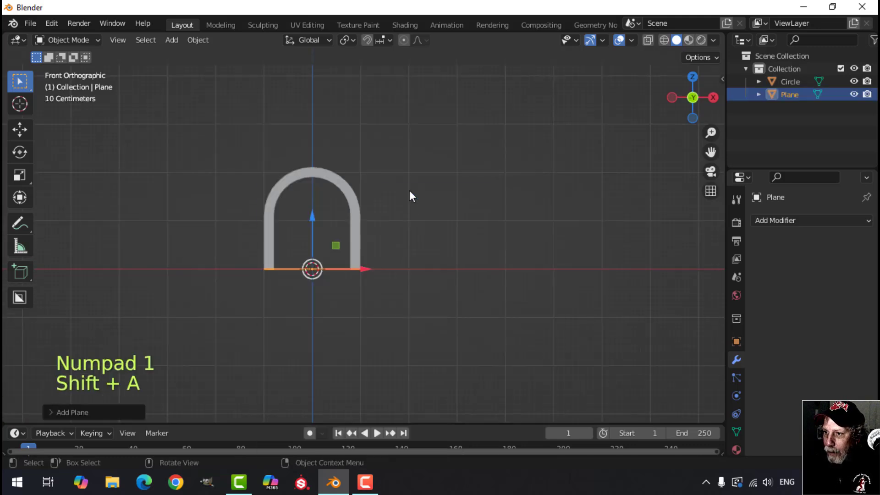
key(Tab)
key(r)
key(x)
key(9)
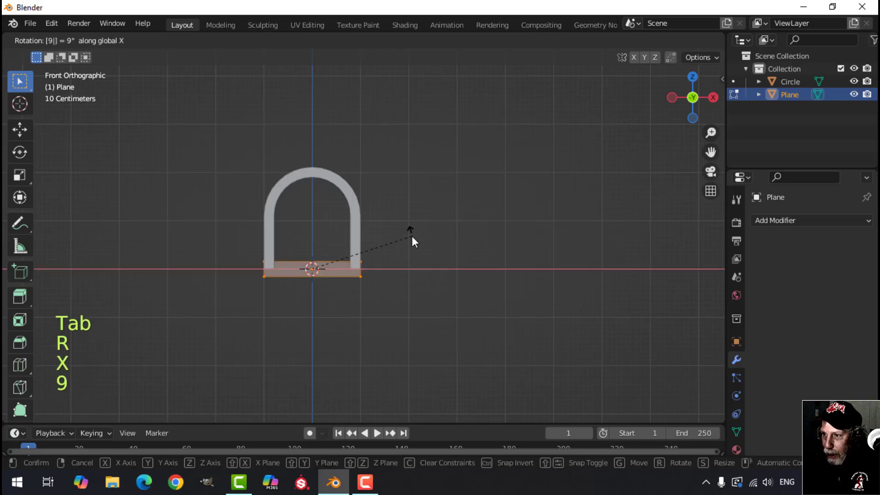
key(0)
key(Return)
Raise, enlarge and widen the plane along X, placing it behind the arch as a wall
key(g)
click(317, 173)
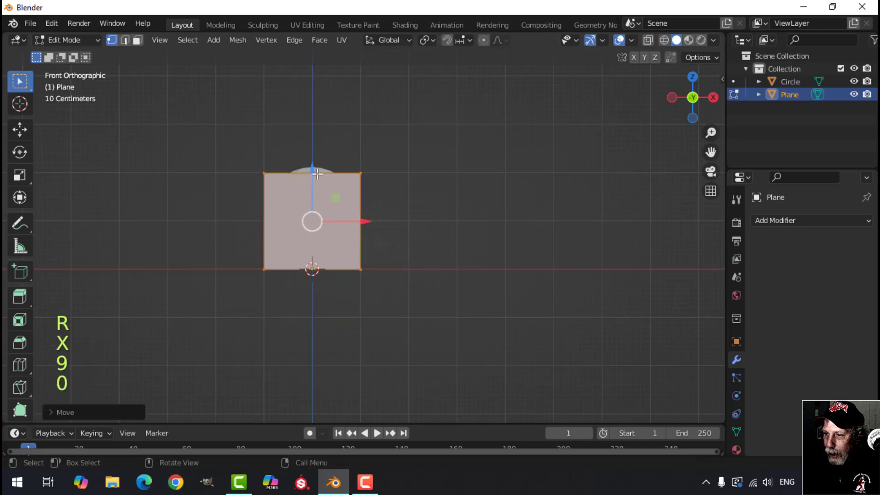
key(s)
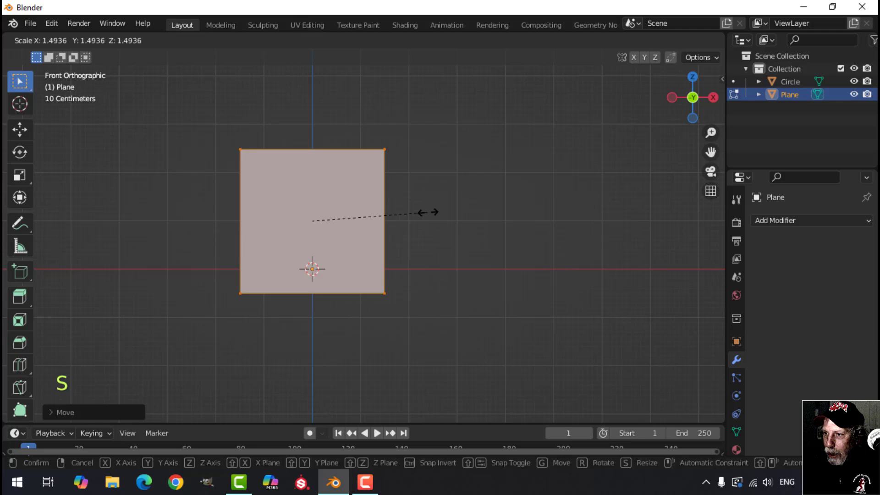
click(422, 211)
middle_drag(422, 211, 348, 216)
drag(362, 207, 369, 207)
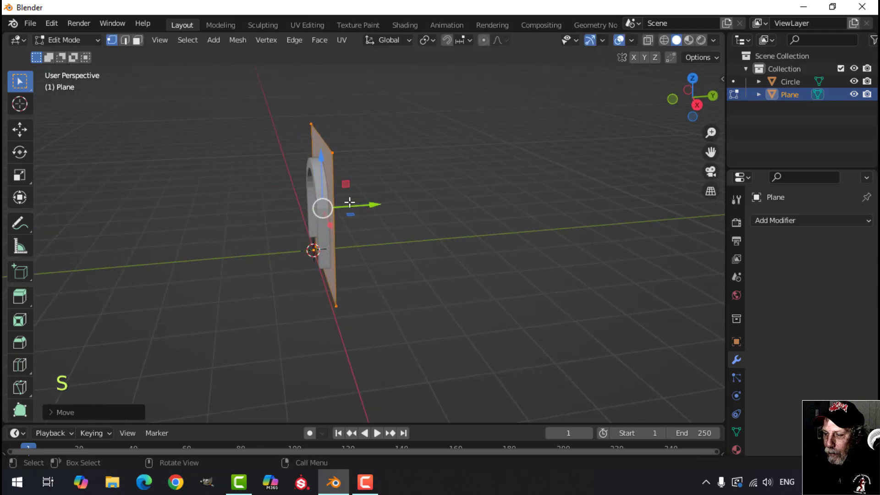
middle_drag(369, 207, 405, 211)
key(s)
key(x)
click(476, 212)
drag(307, 170, 309, 144)
middle_drag(463, 208, 363, 244)
Select the arch and enter its Edit Mode with all vertices deselected
key(Tab)
click(323, 212)
key(Tab)
scroll(323, 213, up, 3)
shift+middle_drag(323, 213, 373, 239)
key(alt+a)
Duplicate the arch's inner edge loop and place the copy in front of the arch
key(2)
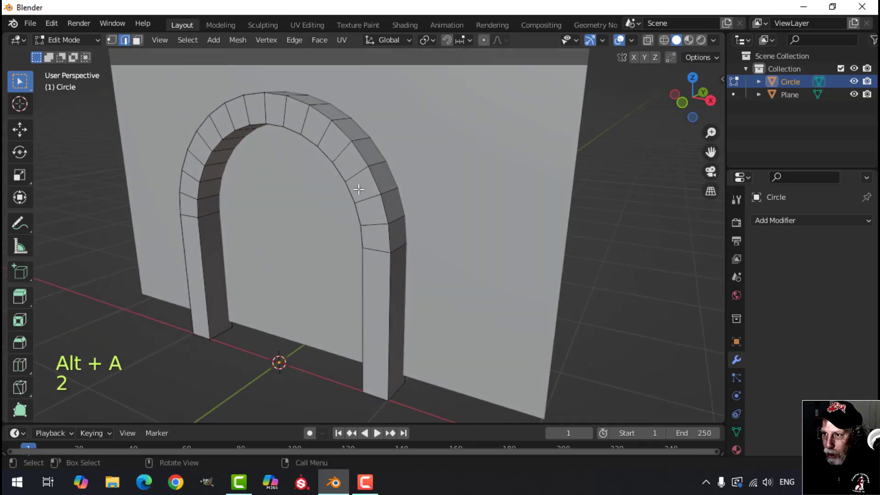
alt+click(339, 164)
middle_drag(356, 228, 397, 227)
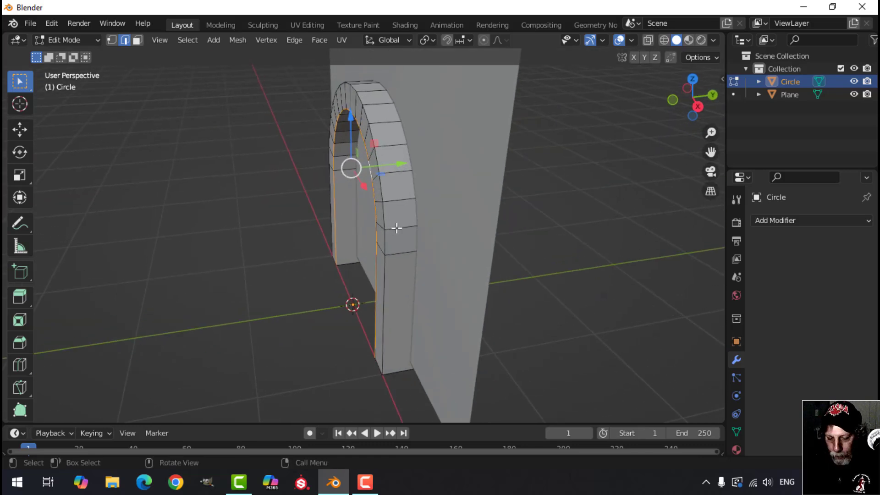
key(shift+d)
click(337, 173)
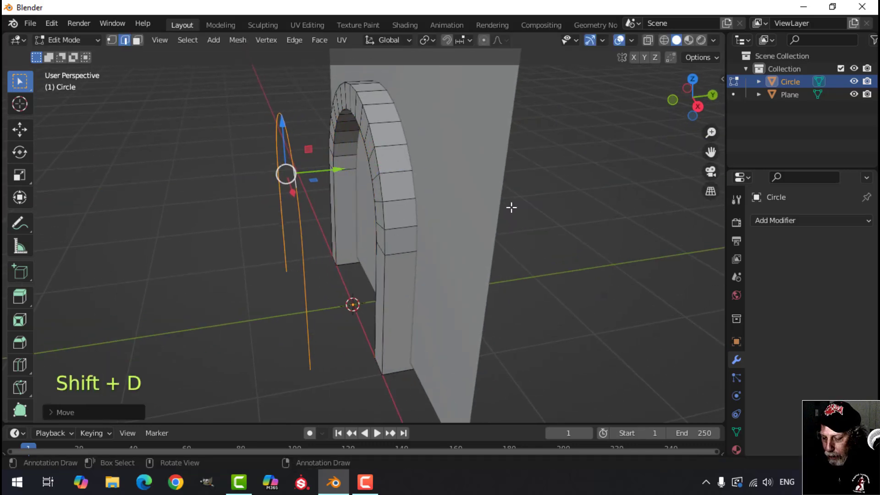
middle_drag(410, 239, 389, 130)
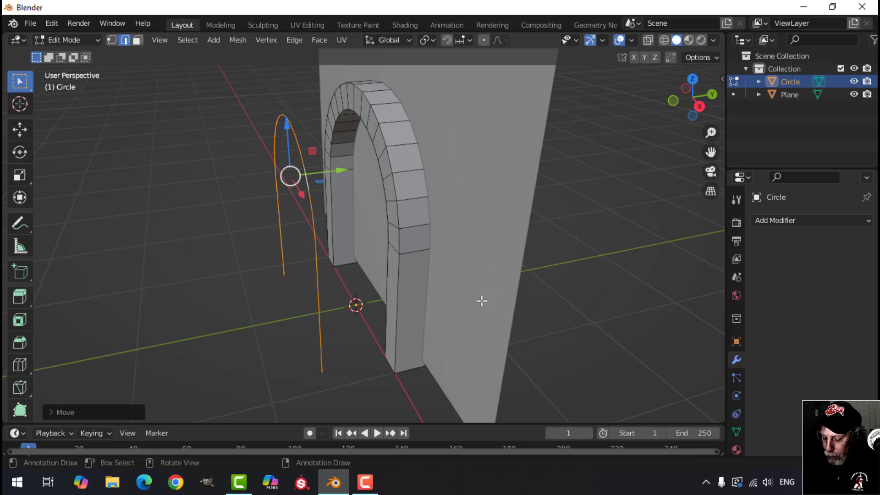
Separate the duplicated loop into its own object, Circle.001, and start editing it
key(p)
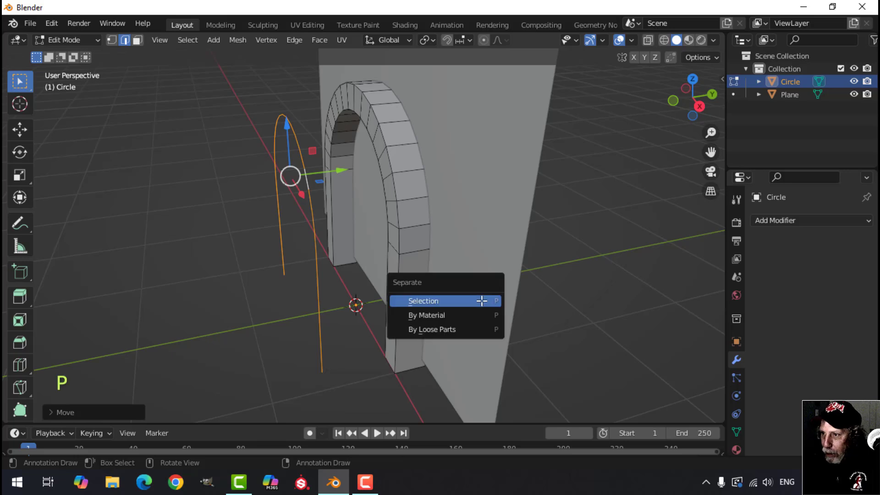
click(428, 299)
key(Tab)
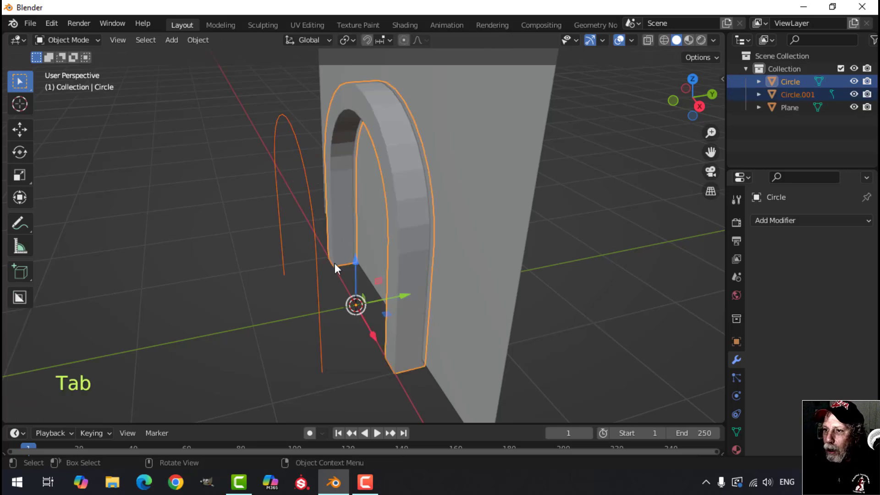
click(307, 172)
middle_drag(307, 172, 363, 213)
key(Tab)
Fill Circle.001 with a face, extrude it into a slab, and move it inside the doorway
key(a)
middle_drag(367, 257, 344, 218)
key(f)
key(e)
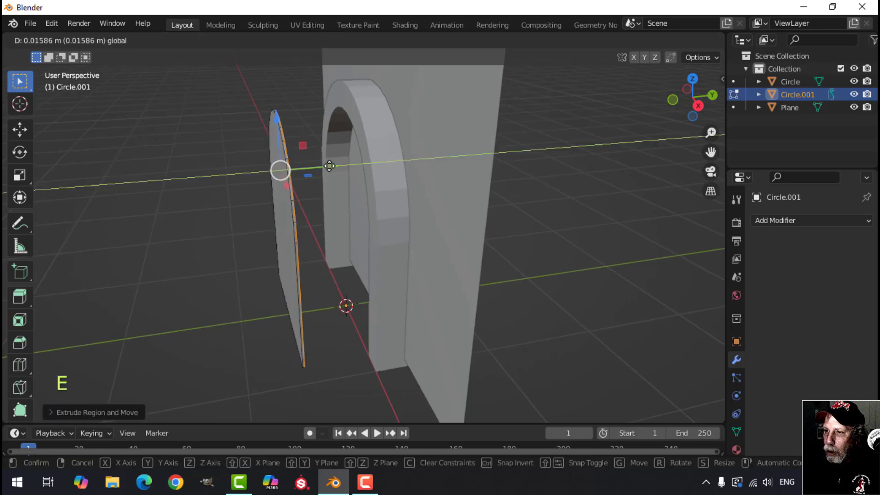
click(367, 158)
key(a)
middle_drag(397, 204, 374, 198)
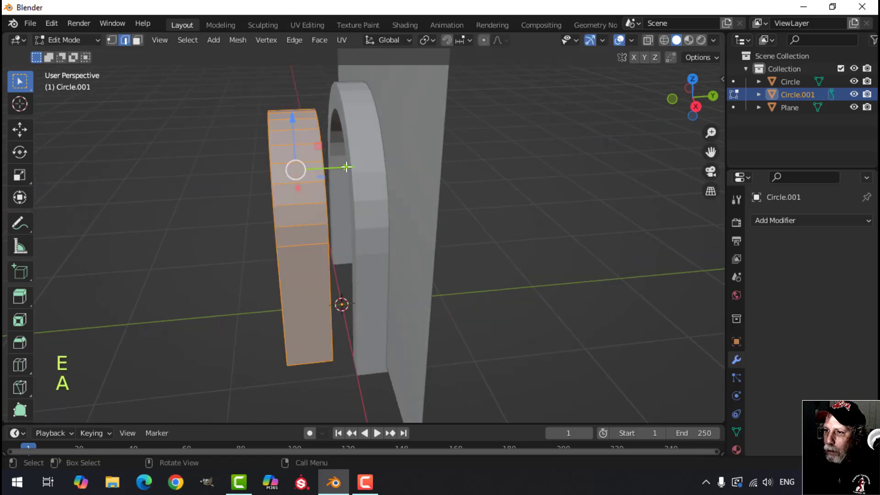
key(g)
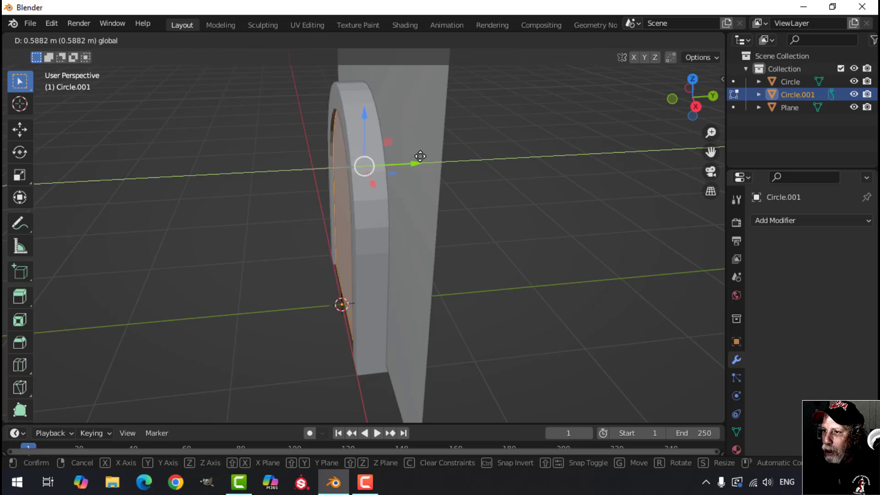
click(420, 156)
middle_drag(420, 156, 444, 221)
Recalculate the slab's normals to point outside, checking with Face Orientation display
key(Tab)
click(631, 41)
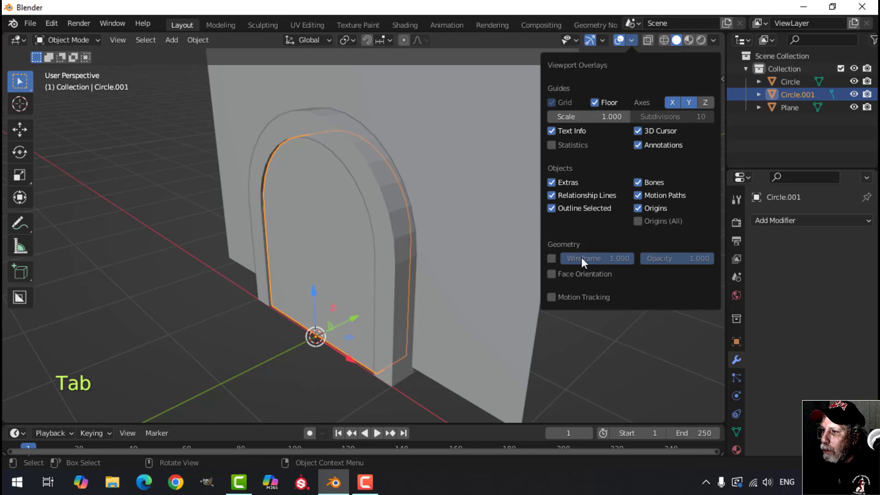
click(580, 272)
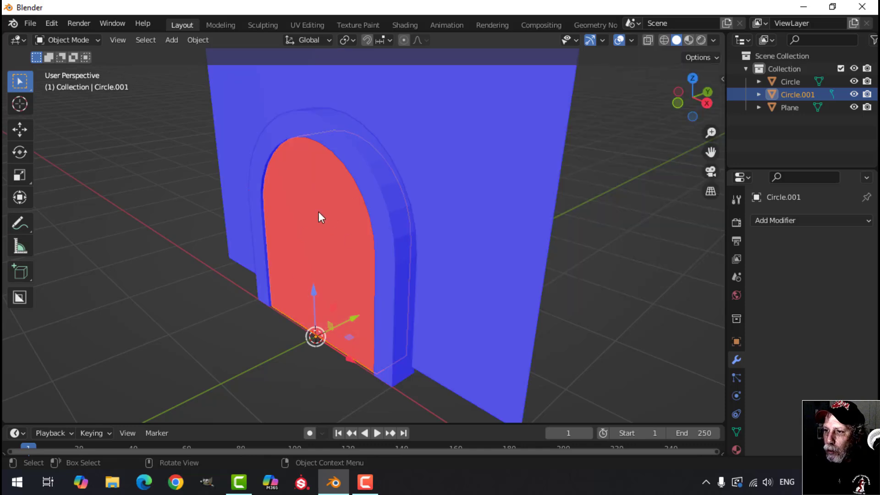
click(480, 218)
click(469, 220)
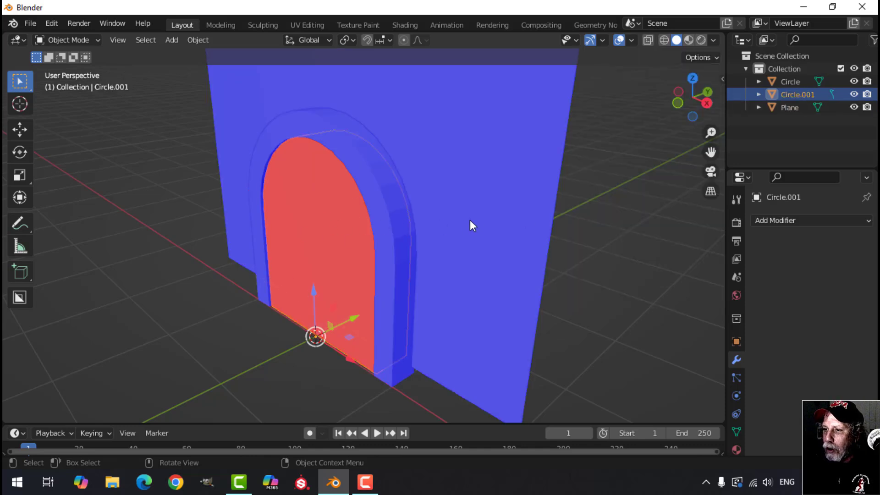
key(Tab)
key(a)
key(alt+n)
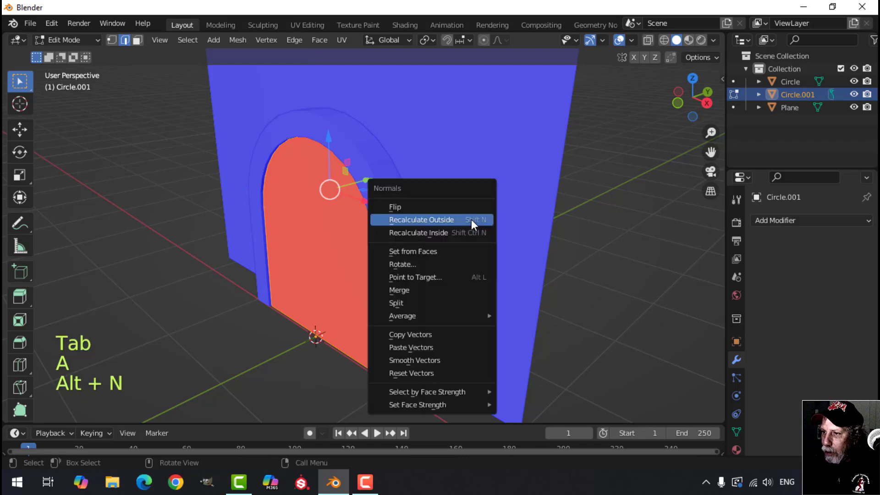
click(472, 219)
key(Tab)
click(633, 40)
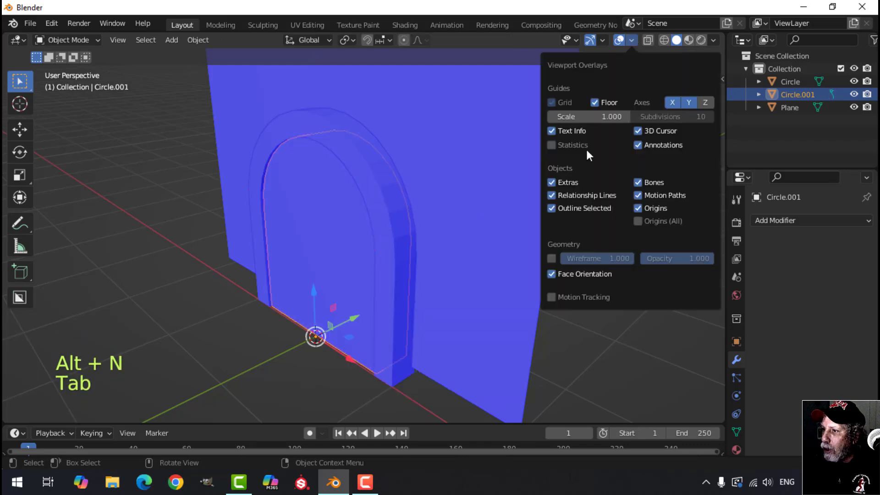
click(573, 274)
Apply a Boolean Difference on the wall plane using Circle.001 as the cutter
key(alt+a)
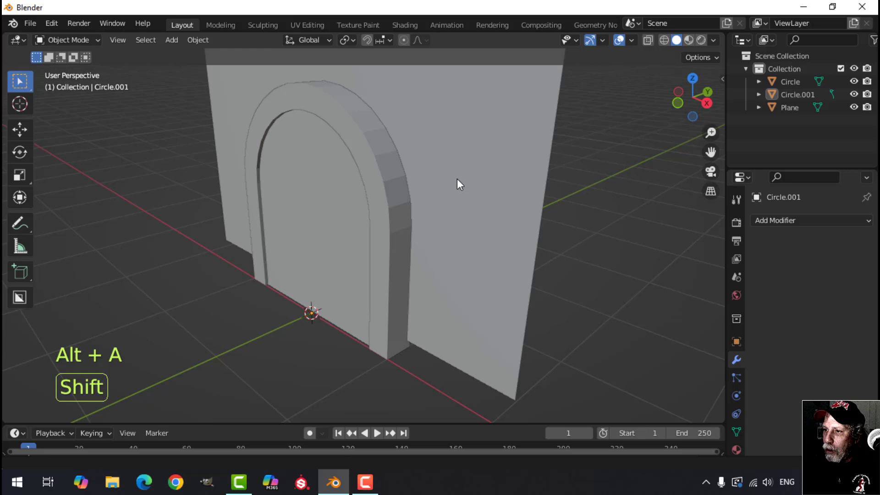
click(542, 243)
click(774, 220)
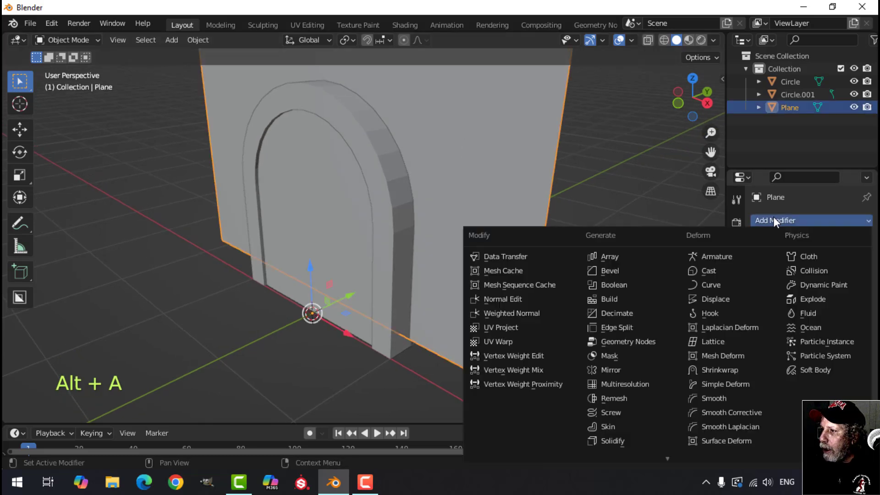
click(620, 284)
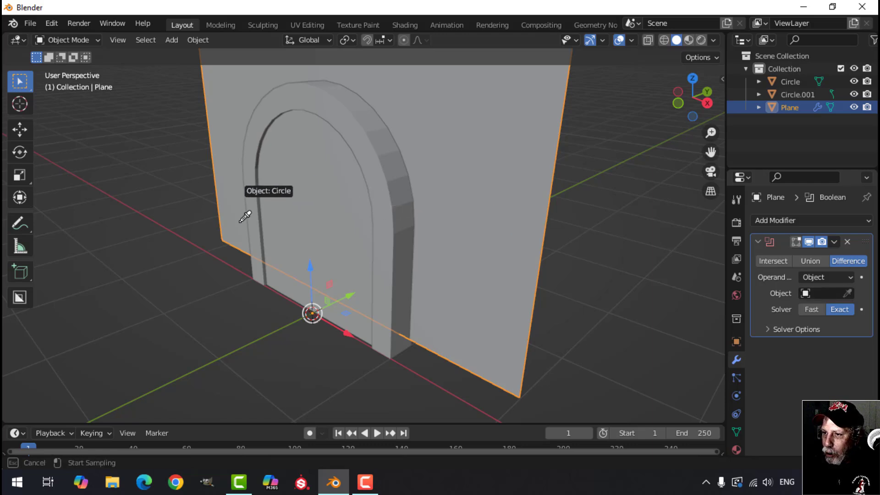
click(322, 194)
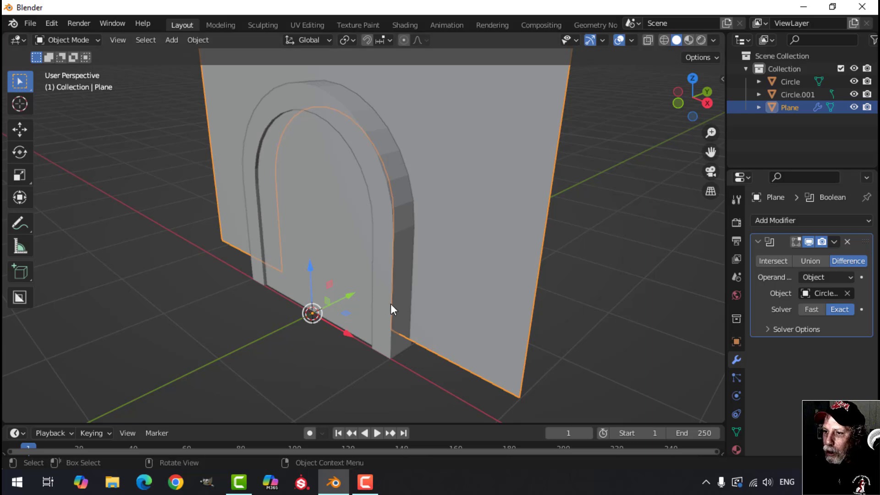
click(835, 238)
click(796, 250)
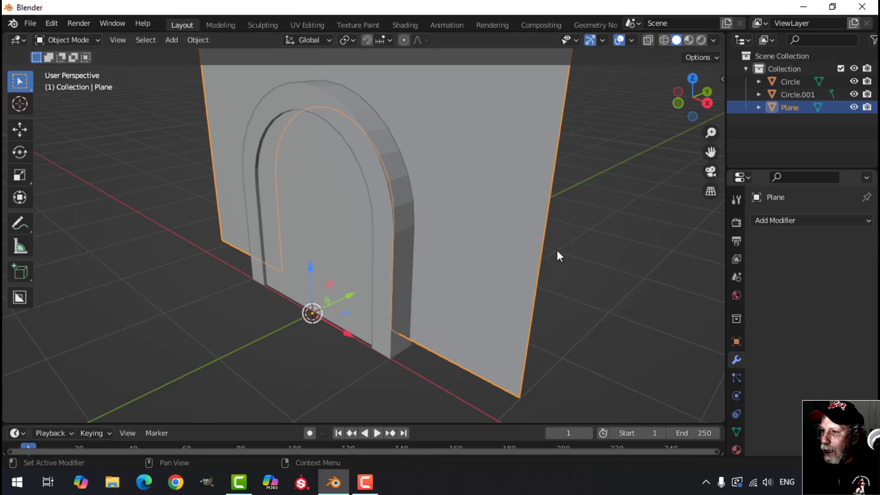
Delete the Circle.001 cutter slab, then select both the wall and the arch
click(315, 199)
key(x)
click(314, 202)
middle_drag(314, 202, 326, 299)
click(453, 252)
drag(342, 285, 343, 285)
middle_drag(343, 285, 438, 262)
key(alt+a)
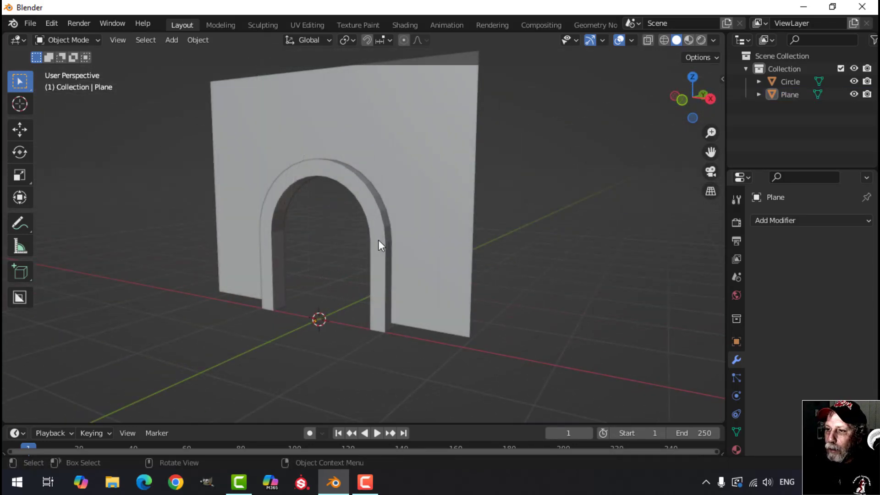
click(419, 142)
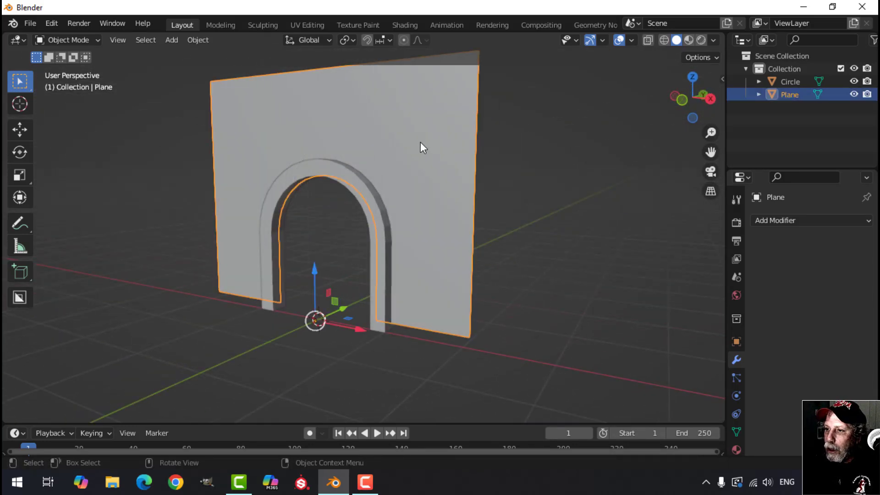
shift+click(354, 179)
Delete the old wall and arch, then add a new circle mesh and edit its vertices in front view
key(x)
click(354, 178)
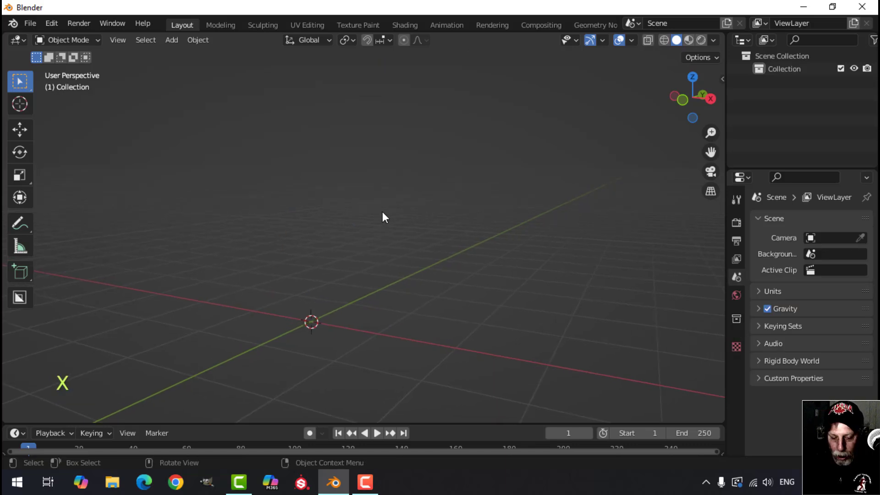
key(shift+a)
mouse_move(367, 201)
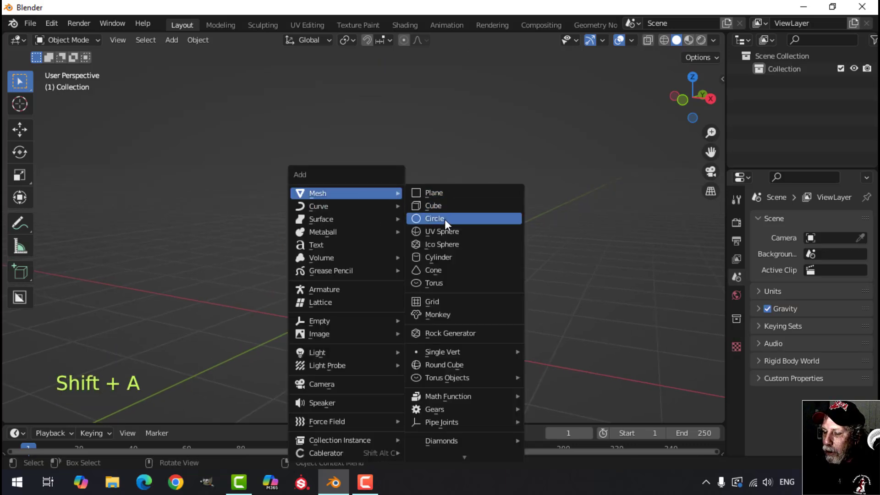
click(444, 218)
key(KP_1)
key(Tab)
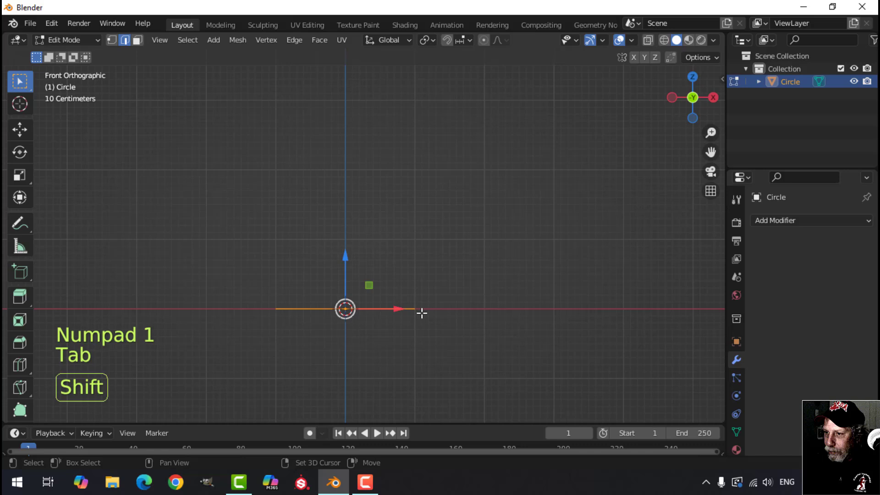
shift+middle_drag(420, 312, 414, 218)
key(1)
Rotate the circle 90 degrees about X so it stands upright
key(r)
key(x)
key(9)
key(0)
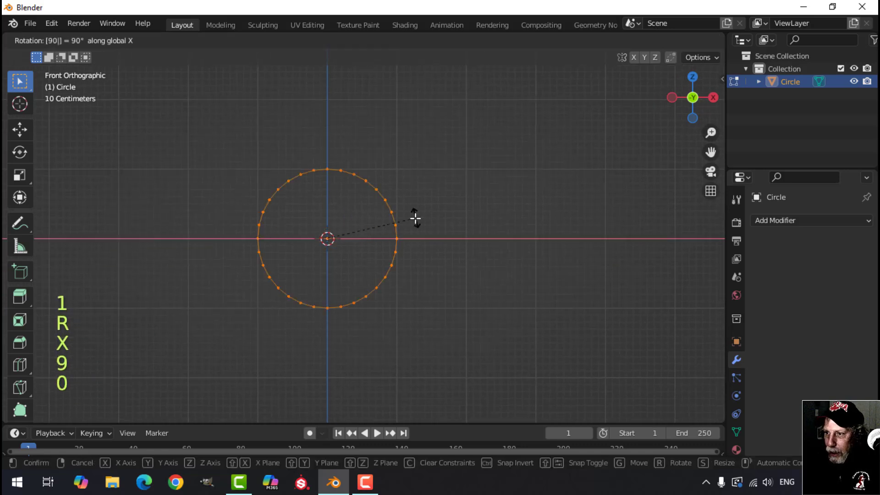
click(414, 218)
Box-select and delete the circle's lower-half vertices, leaving an upper arc
key(alt+a)
key(b)
drag(480, 345, 197, 244)
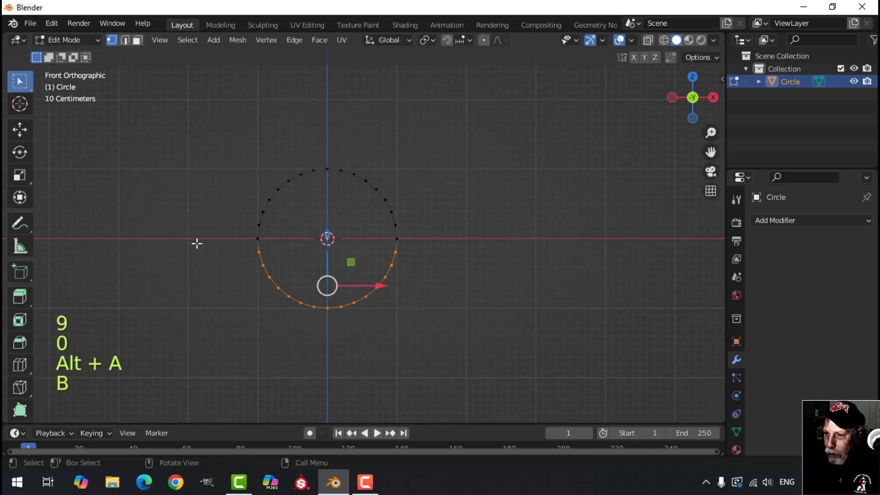
key(x)
click(278, 249)
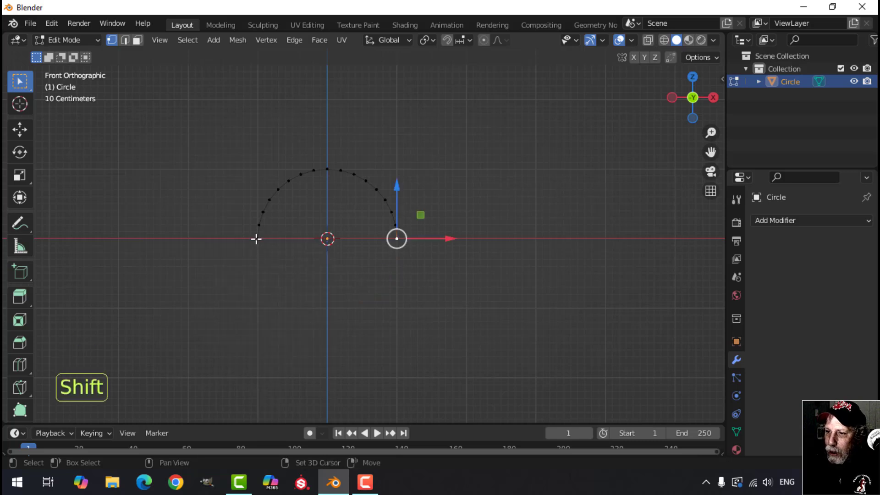
Extrude both arc end vertices and scale them outward along X into flat feet
shift+click(256, 238)
shift+middle_drag(408, 281, 383, 280)
key(e)
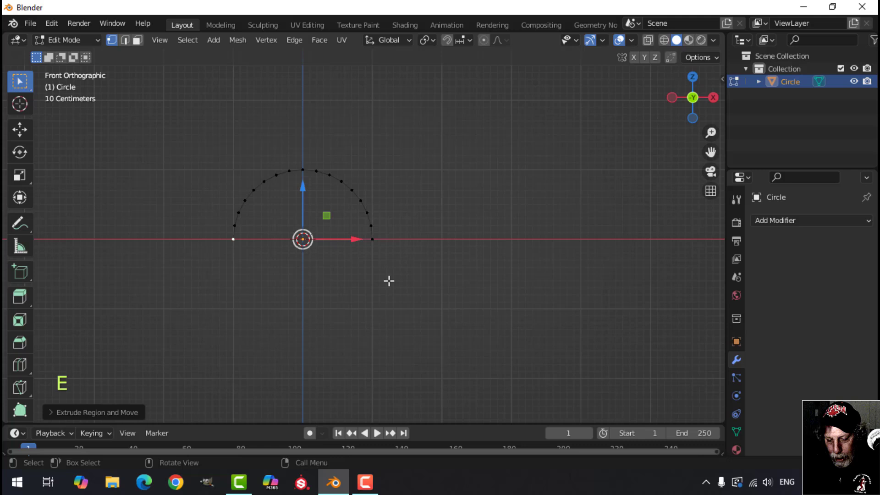
key(s)
key(x)
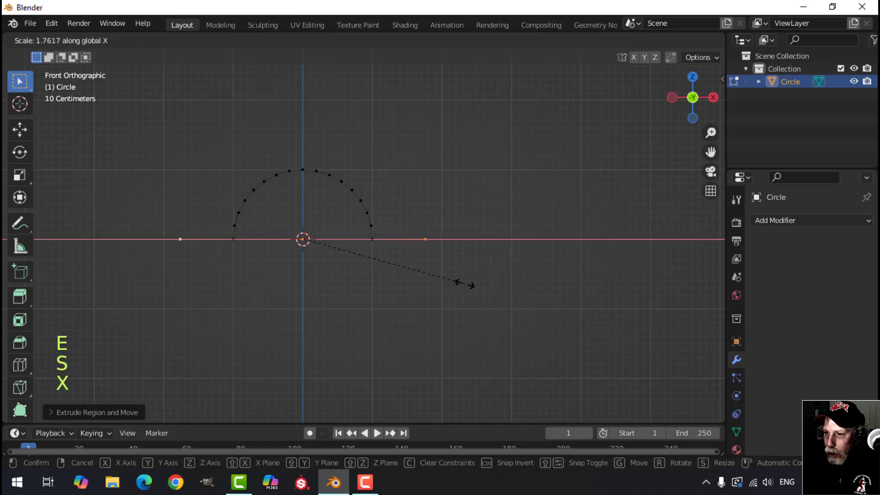
click(516, 286)
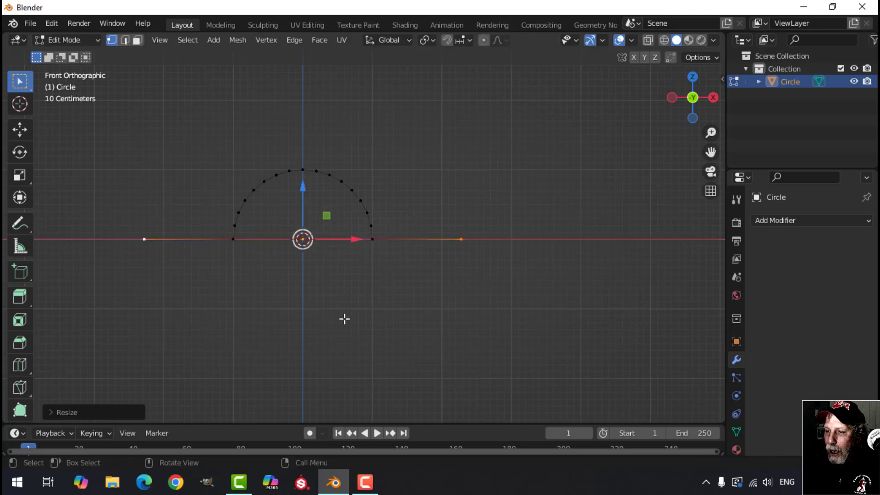
key(a)
scroll(378, 283, up, 2)
key(alt+a)
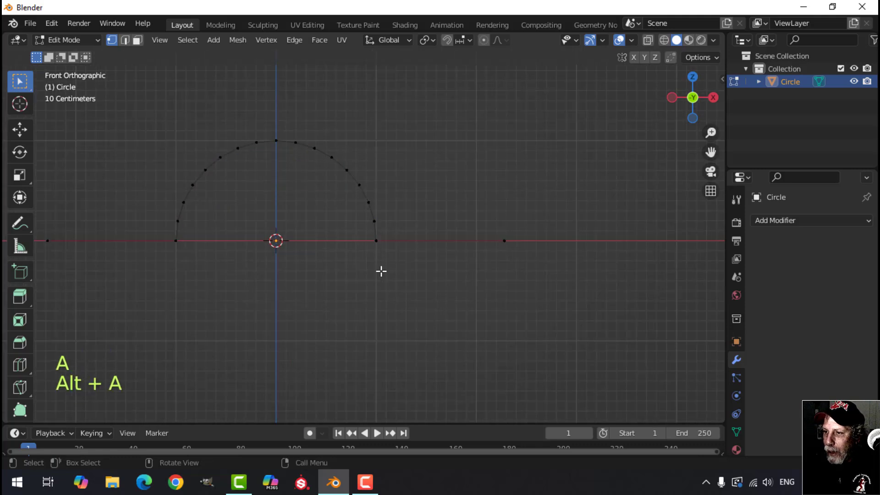
shift+scroll(374, 201, down, 1)
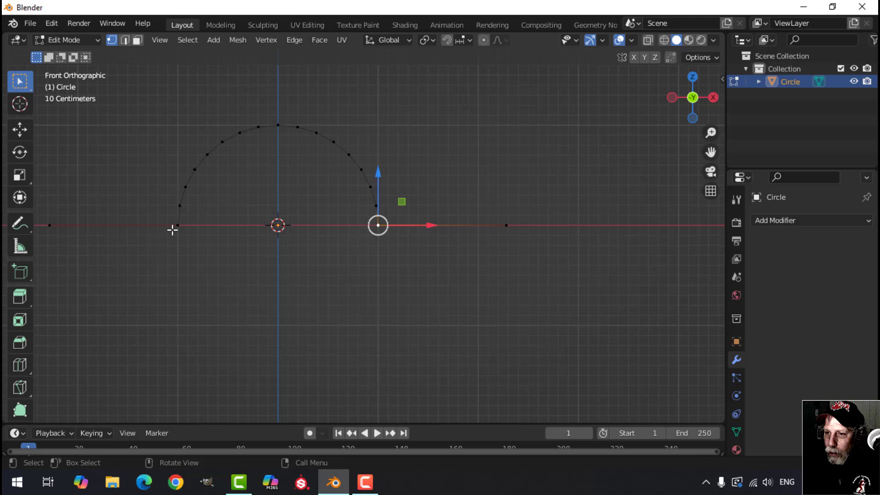
middle_drag(346, 275, 334, 289)
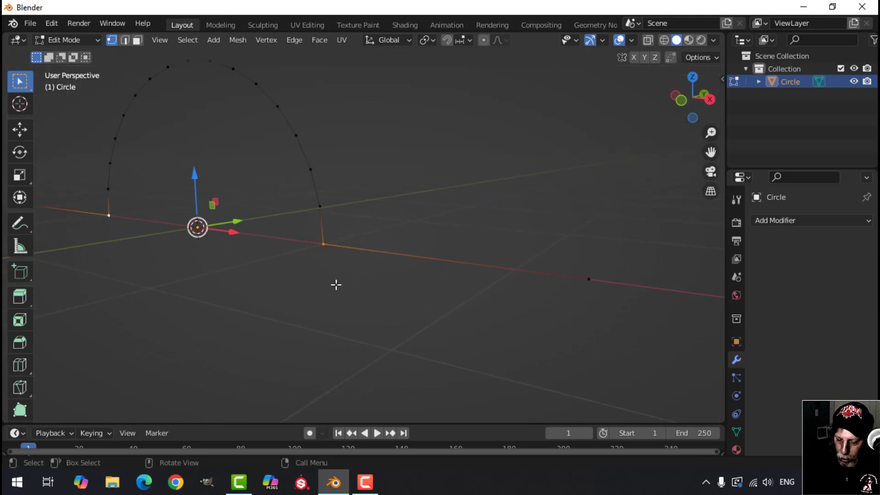
Round the arch's corner vertices with a vertex bevel, then extrude the whole outline sideways into a strip
key(shift+ctrl+b)
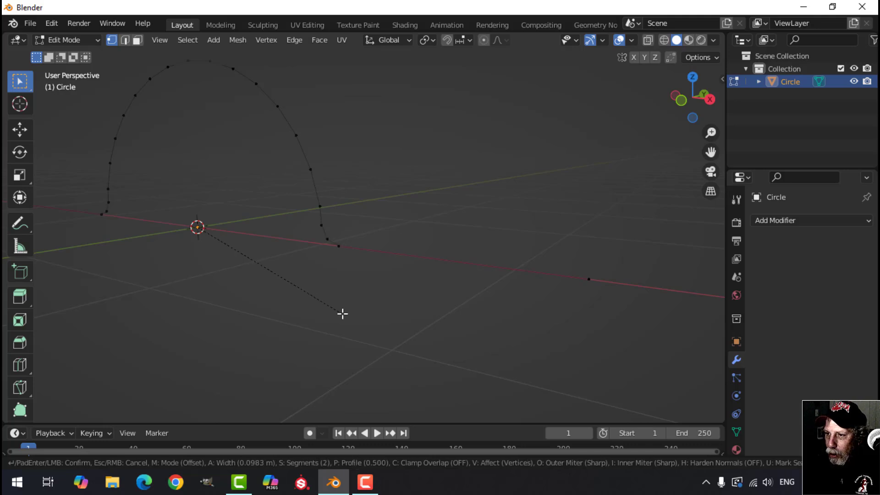
click(338, 314)
key(a)
middle_drag(420, 233, 391, 230)
key(e)
drag(383, 174, 410, 173)
key(a)
middle_drag(179, 254, 330, 228)
Scale the arch strip along the Y axis to widen it
key(s)
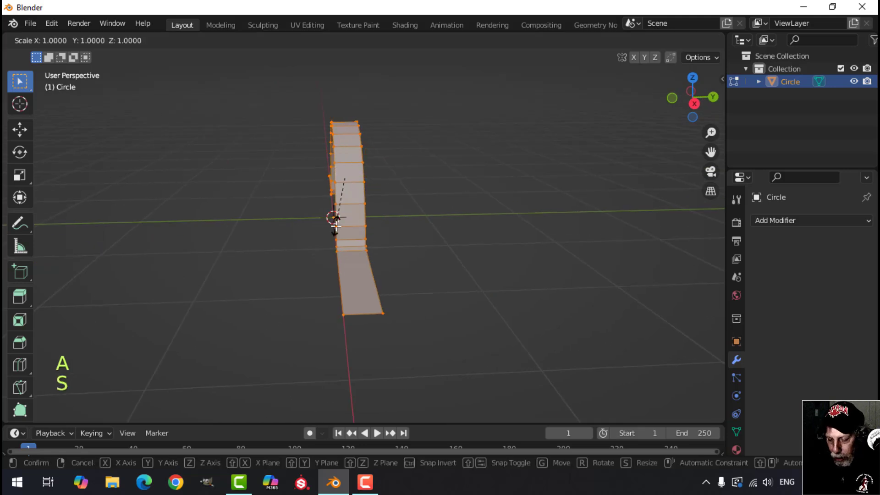
key(y)
click(333, 258)
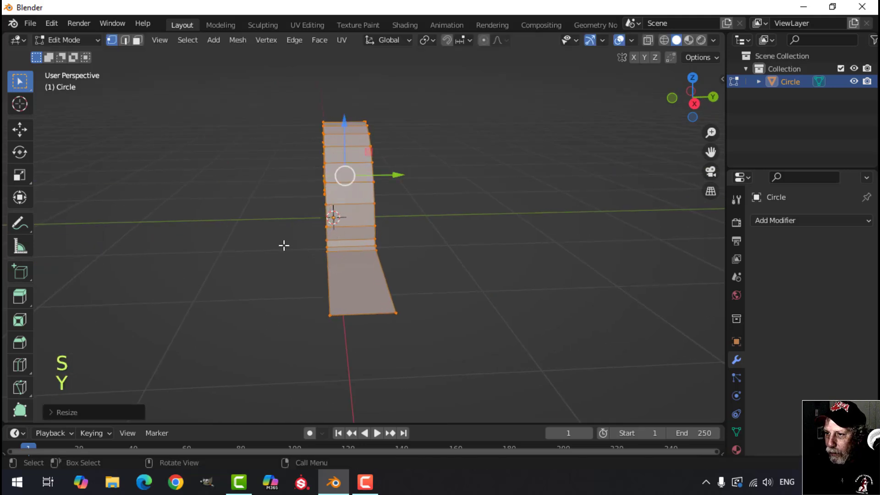
middle_drag(283, 246, 354, 249)
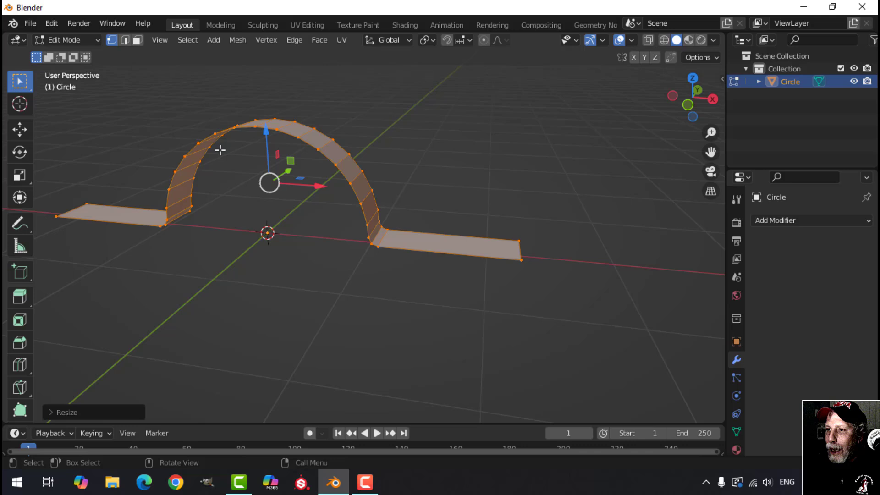
middle_drag(393, 231, 494, 249)
Turn on the Face Orientation overlay to see which way the strip's faces point
key(Tab)
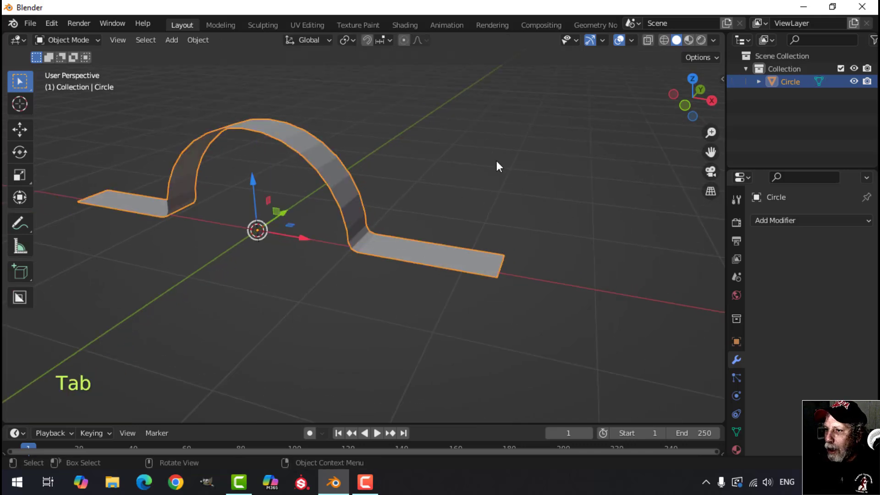
key(Tab)
click(632, 40)
click(576, 285)
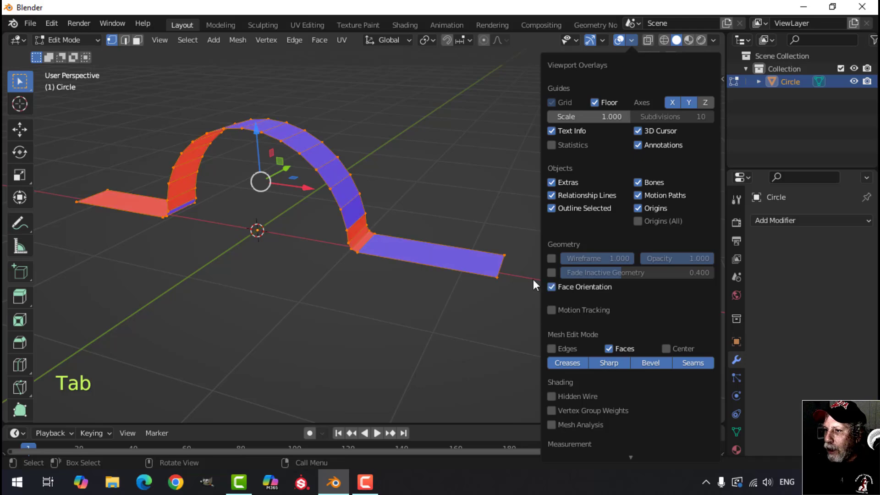
middle_drag(532, 280, 377, 259)
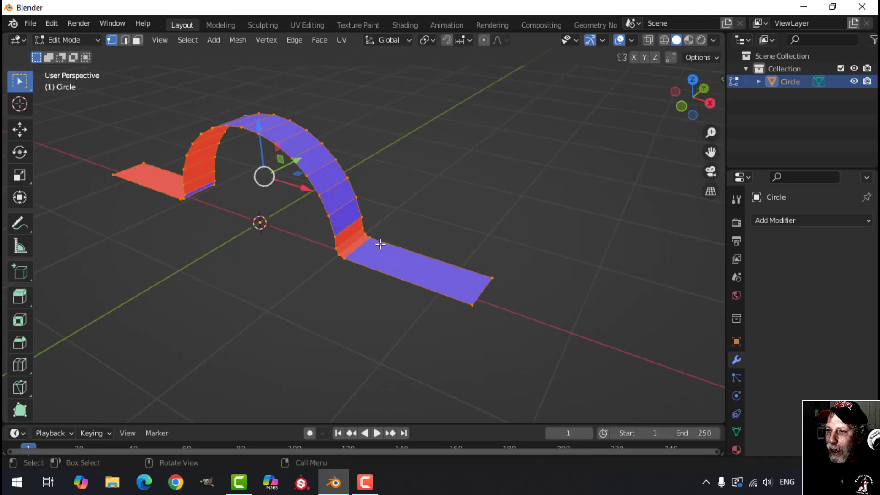
mouse_move(381, 204)
middle_down()
mouse_move(426, 206)
mouse_move(381, 214)
mouse_move(410, 226)
mouse_move(385, 193)
middle_up()
Recalculate the strip's normals to point outside and return to Object Mode
key(alt+n)
click(390, 212)
key(Tab)
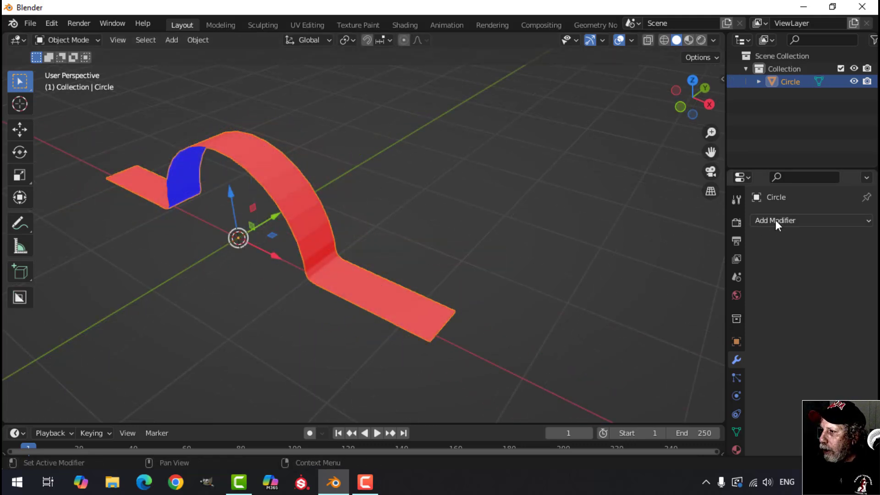
Add a Solidify modifier to the strip and turn off the Face Orientation overlay
click(776, 221)
click(626, 442)
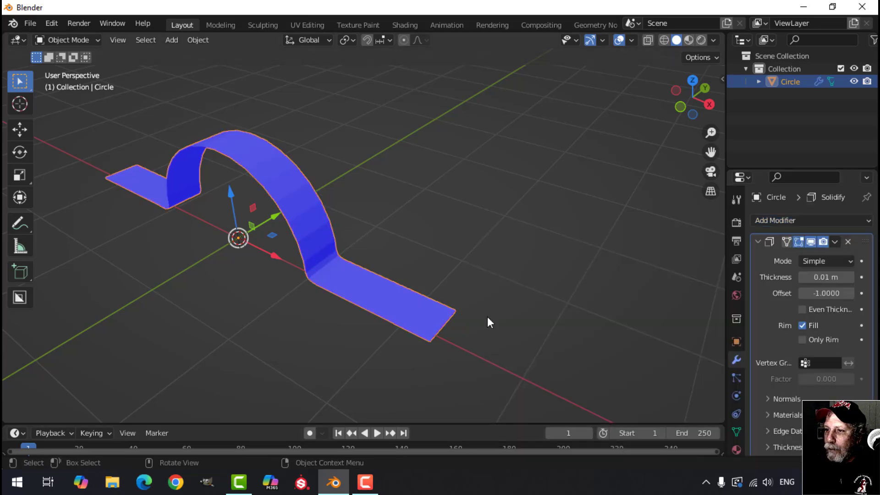
middle_drag(487, 317, 564, 211)
click(631, 40)
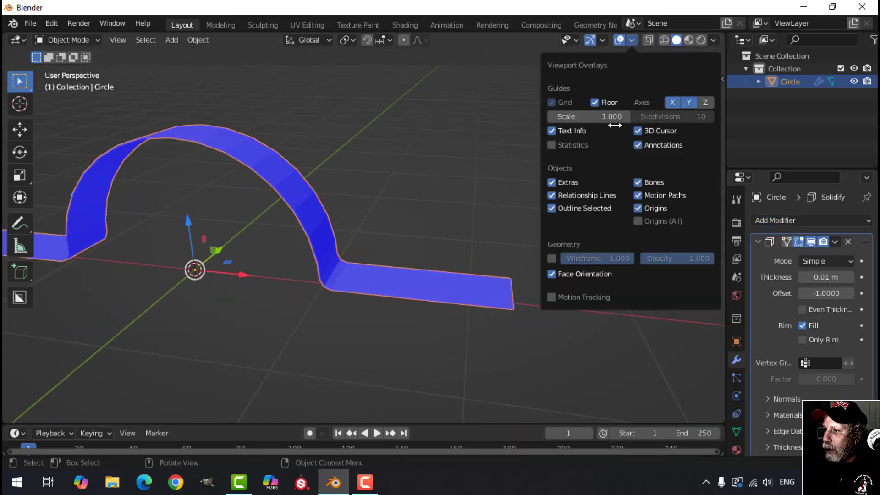
click(583, 274)
scroll(463, 252, up, 3)
shift+middle_drag(463, 252, 528, 235)
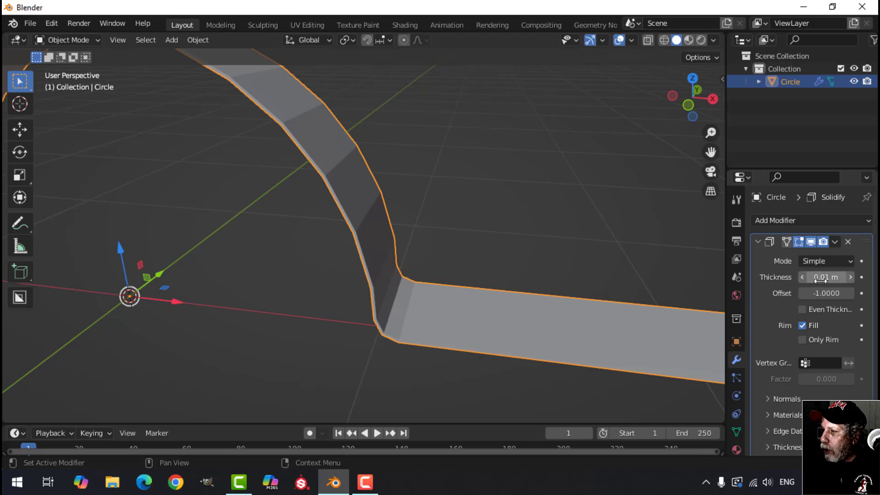
Set Solidify thickness to -0.08 m with Even Thickness, then apply the modifier
drag(821, 277, 856, 277)
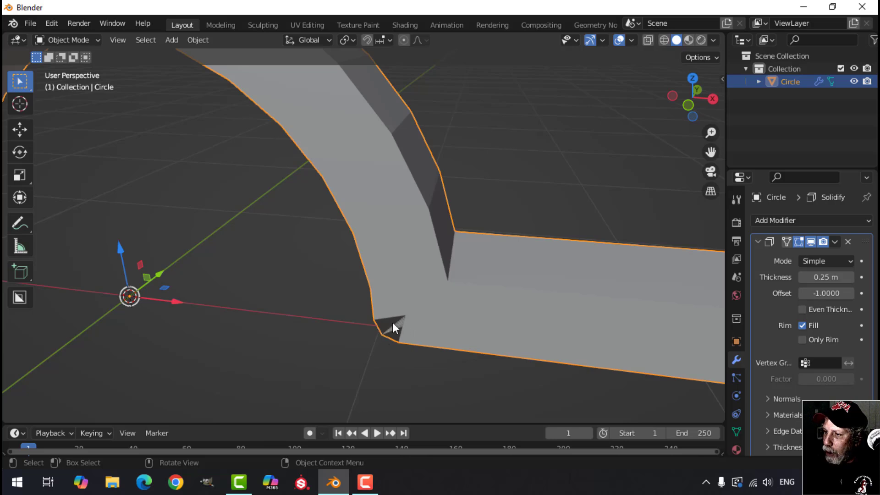
drag(826, 277, 774, 277)
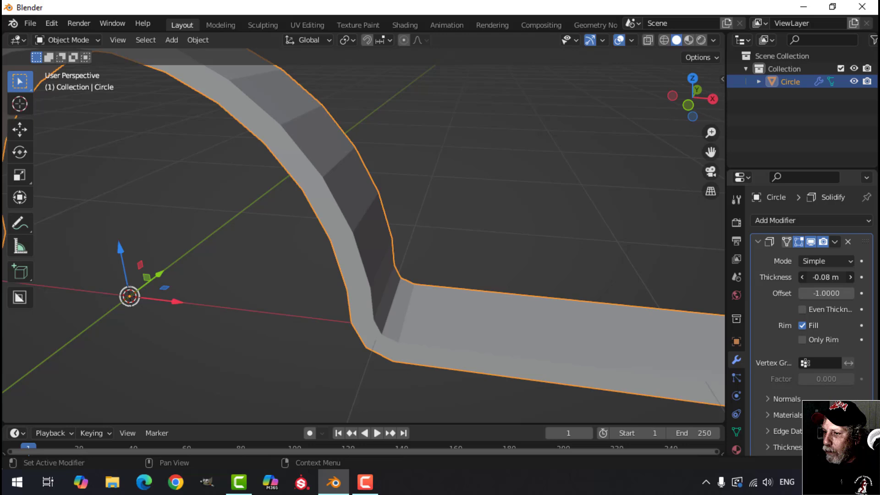
click(807, 308)
middle_drag(458, 303, 396, 280)
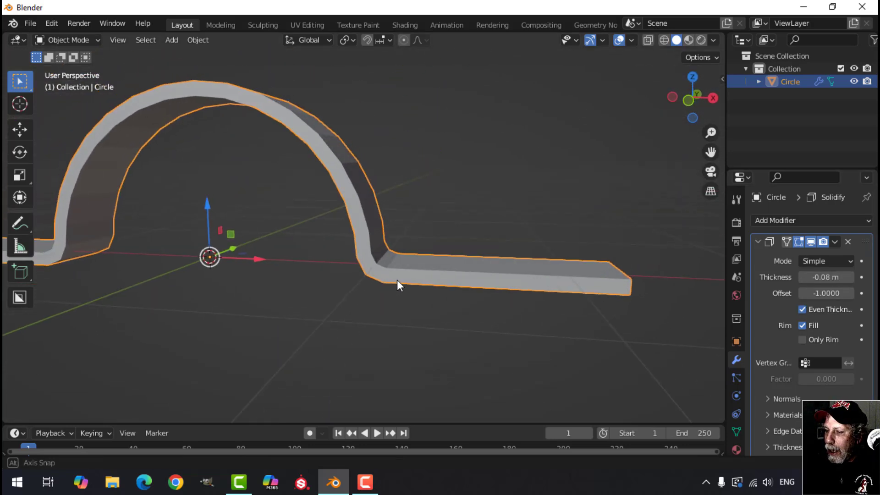
click(835, 242)
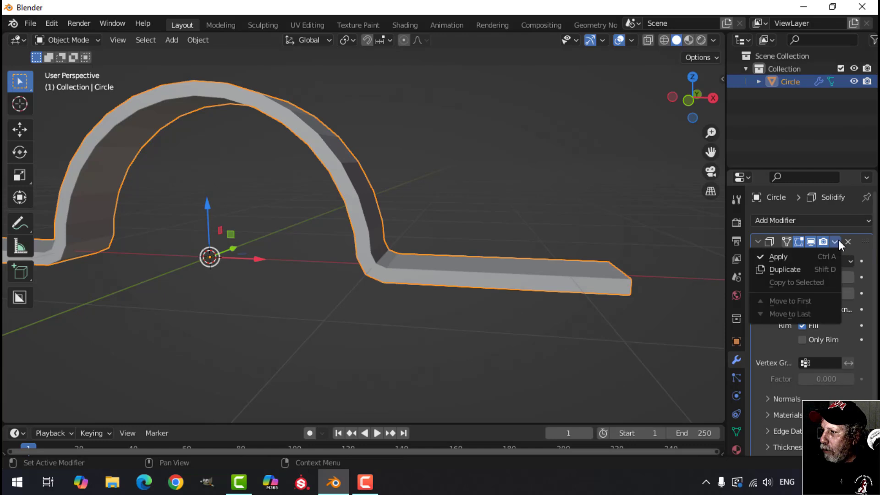
click(793, 260)
key(Tab)
Bevel the strap's side and outer arch edge loops to round them
middle_drag(477, 240, 324, 184)
key(alt+a)
key(2)
alt+shift+click(321, 168)
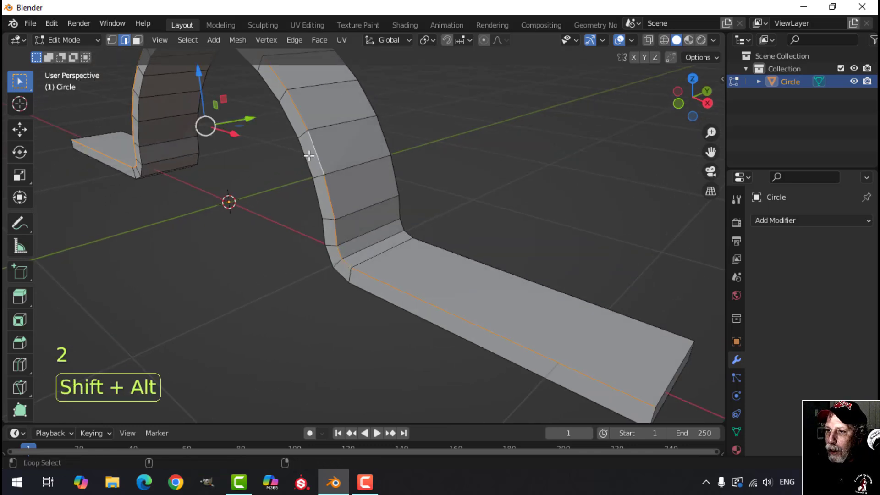
alt+shift+click(306, 155)
middle_drag(385, 132, 398, 262)
key(ctrl+b)
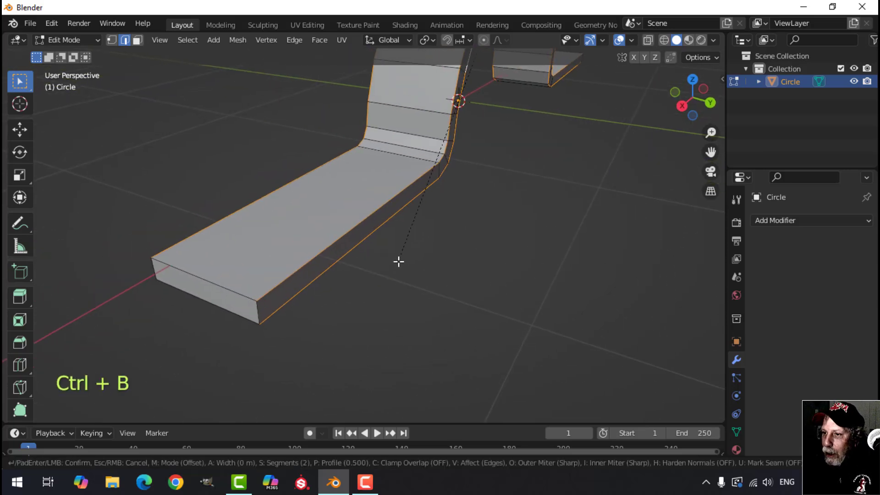
key(shift)
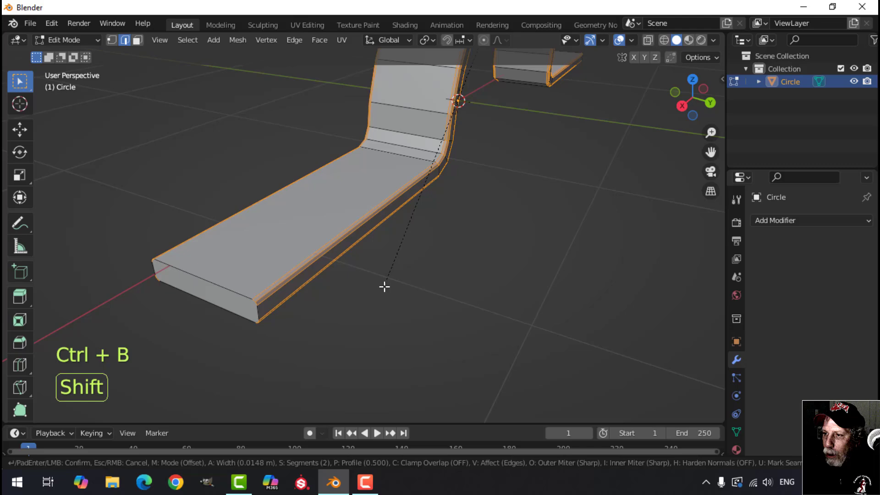
click(385, 288)
Bevel the edge loop around the strap's far end
key(alt+a)
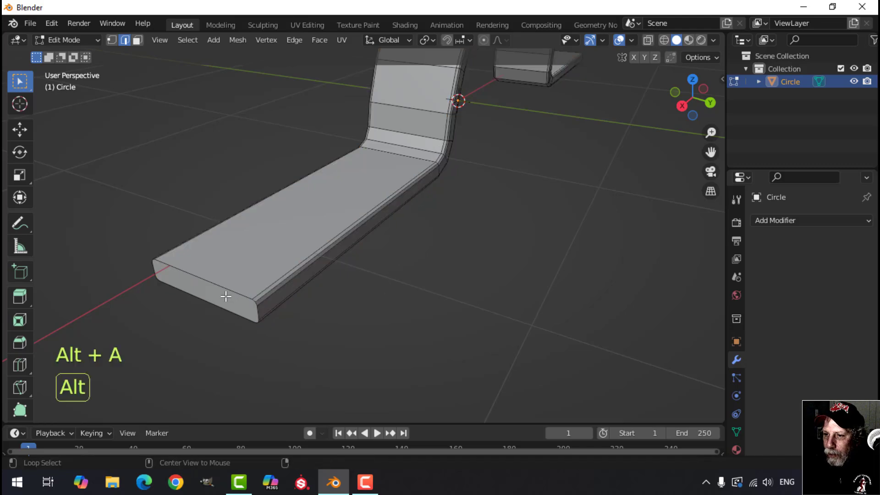
middle_drag(242, 289, 383, 248)
alt+click(486, 255)
key(ctrl+b)
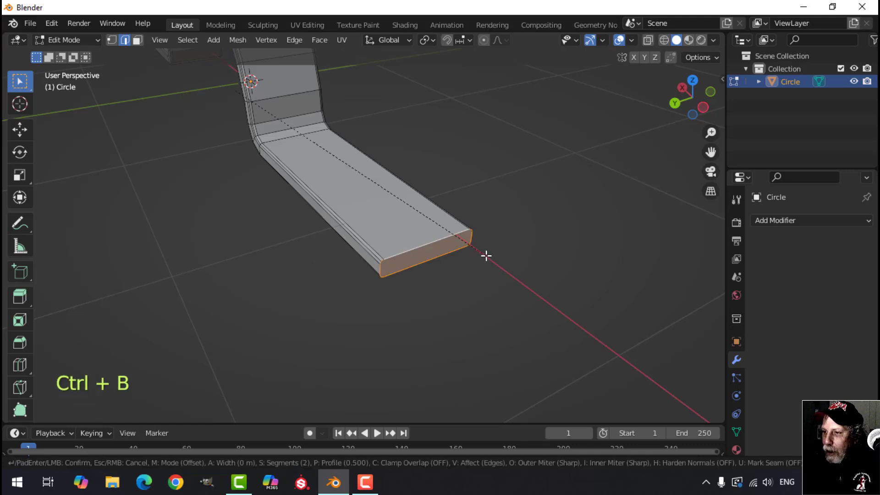
key(shift)
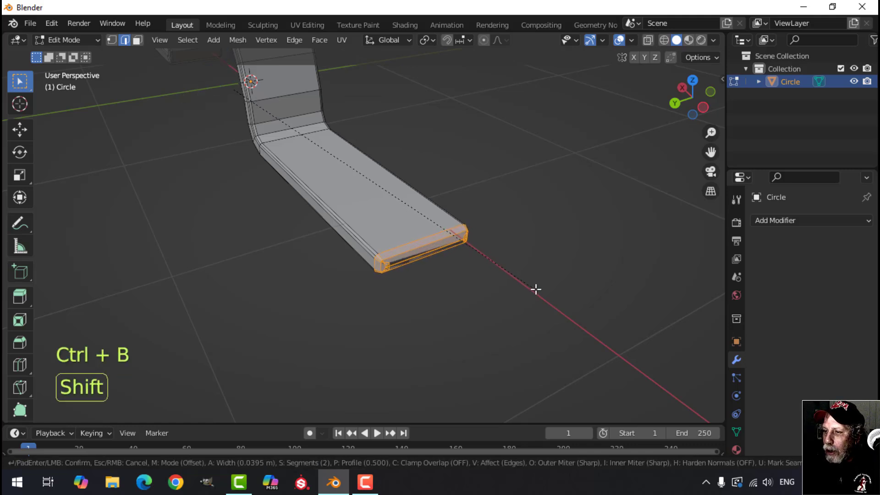
click(484, 269)
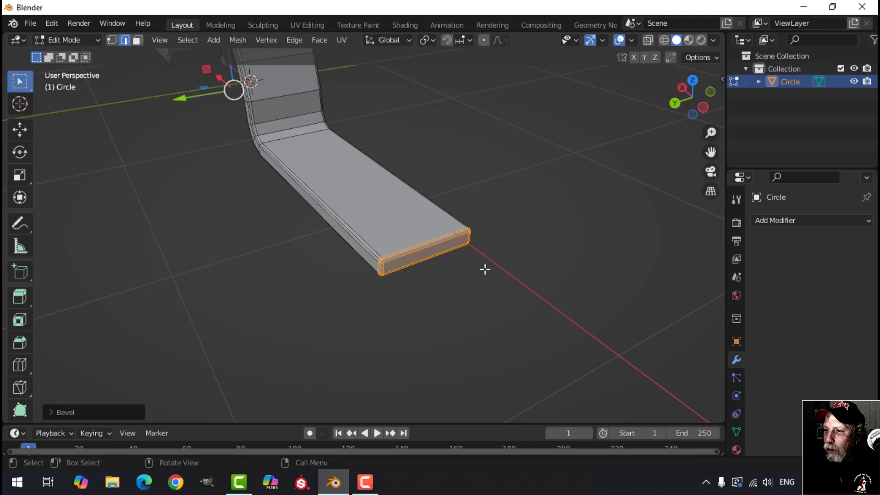
Shade the strap smooth in Object Mode
key(Tab)
right_click(330, 186)
click(329, 182)
mouse_move(339, 205)
middle_down()
mouse_move(309, 249)
mouse_move(405, 180)
mouse_move(291, 271)
mouse_move(289, 251)
mouse_move(270, 247)
middle_up()
key(alt+a)
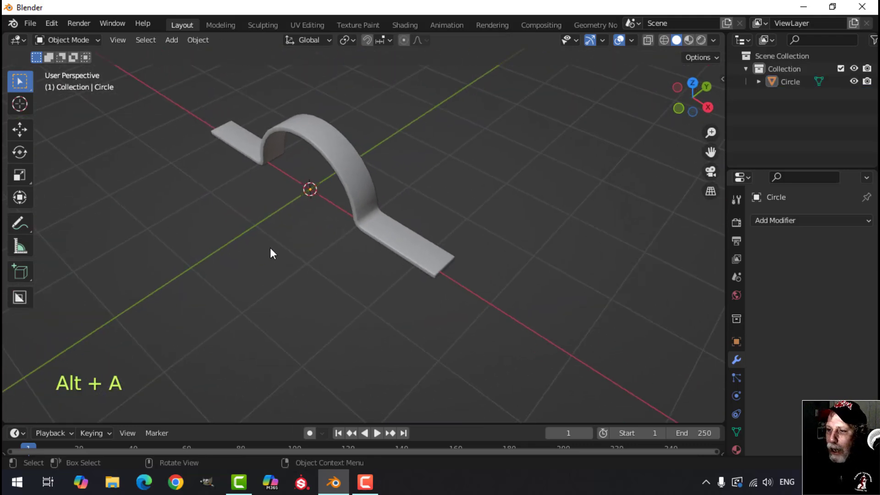
Add a cylinder and rotate it 90 degrees about X to lie on its side
key(shift+a)
mouse_move(241, 193)
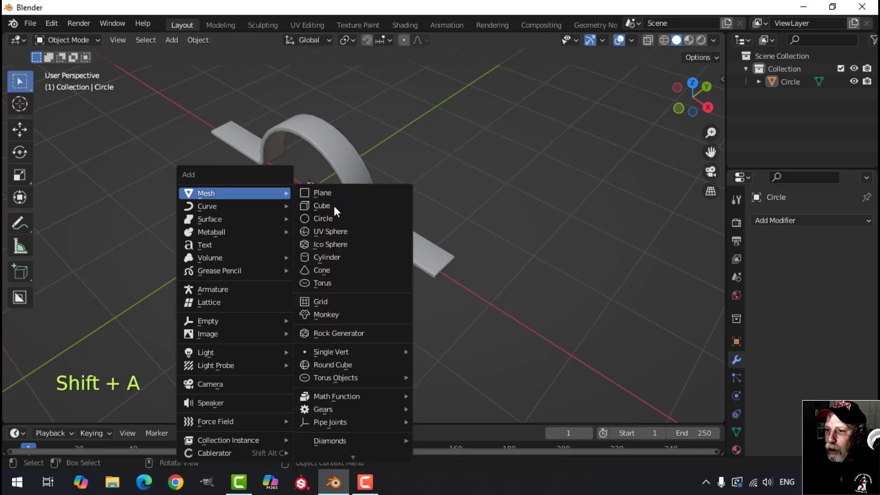
click(339, 257)
key(Tab)
middle_drag(456, 189, 355, 217)
key(r)
key(x)
key(9)
key(0)
click(398, 202)
Resize the cylinder, stretch it along Y into a long pipe, and position it through the strap
key(s)
click(444, 193)
key(s)
key(y)
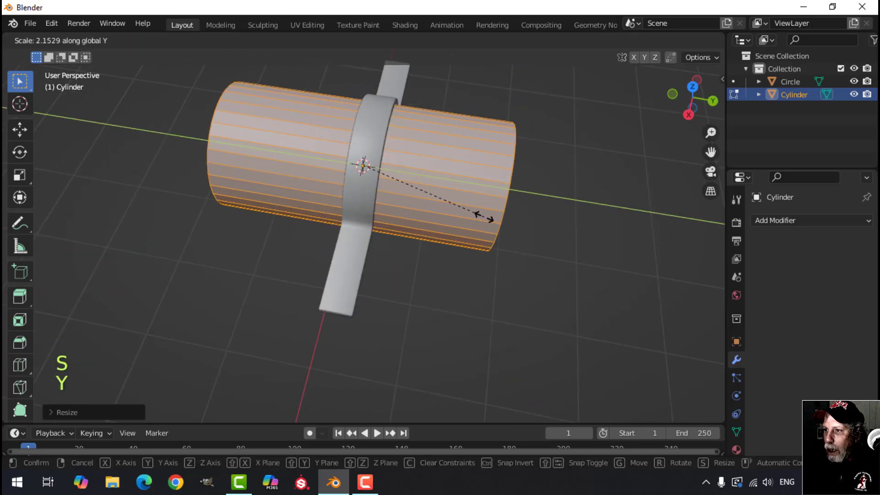
click(533, 219)
key(g)
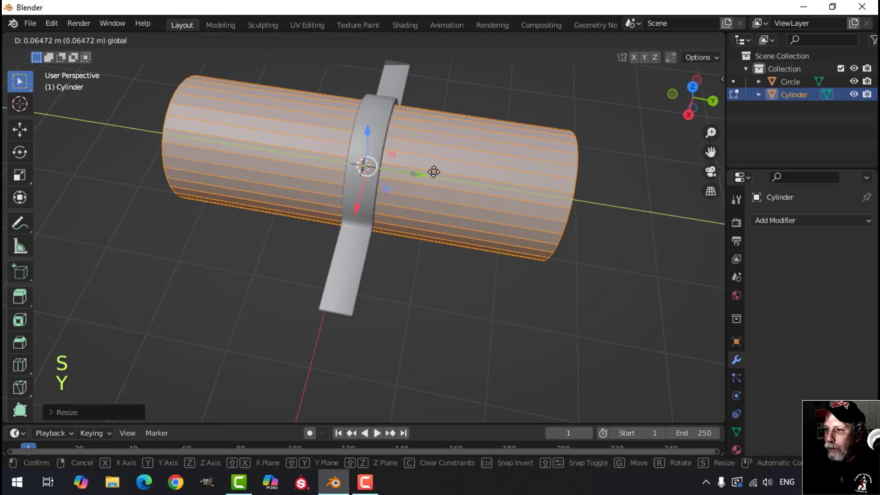
click(430, 177)
key(Tab)
Duplicate the strap bracket and place the copy further along the pipe
click(378, 134)
scroll(417, 213, down, 3)
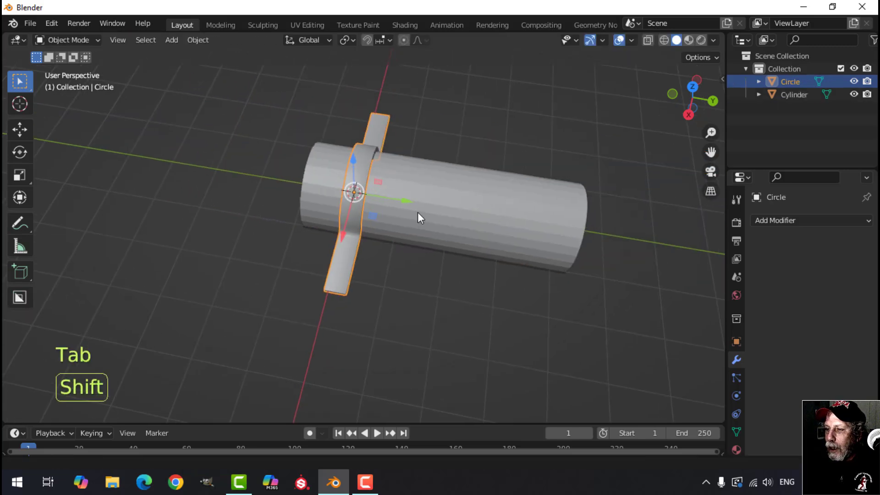
key(Tab)
key(a)
key(shift+d)
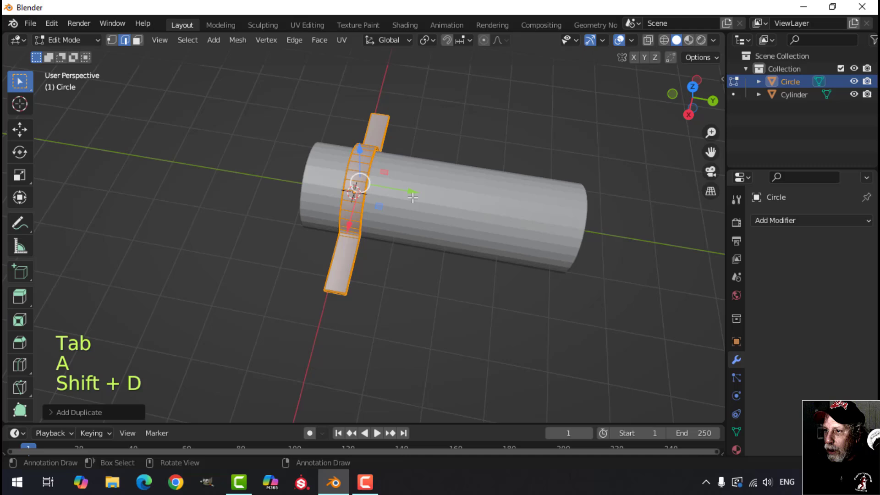
click(567, 199)
key(Tab)
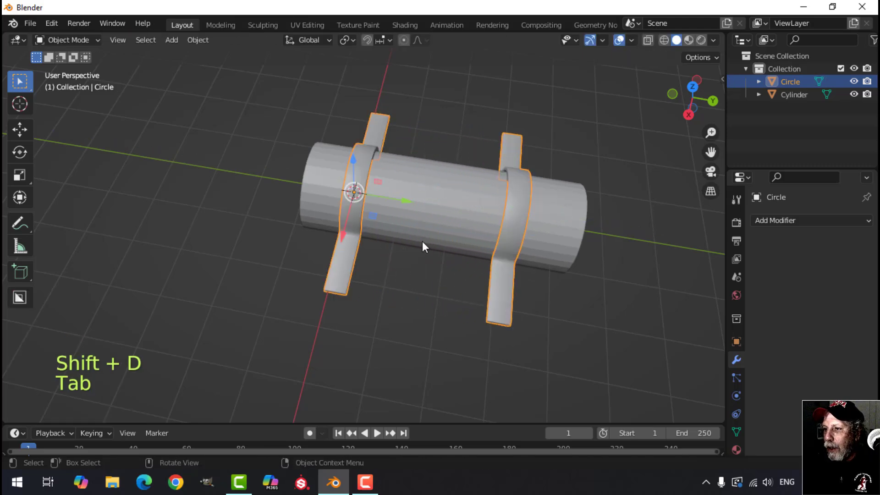
middle_drag(422, 245, 504, 270)
scroll(444, 256, up, 3)
key(alt+a)
shift+middle_drag(436, 275, 319, 164)
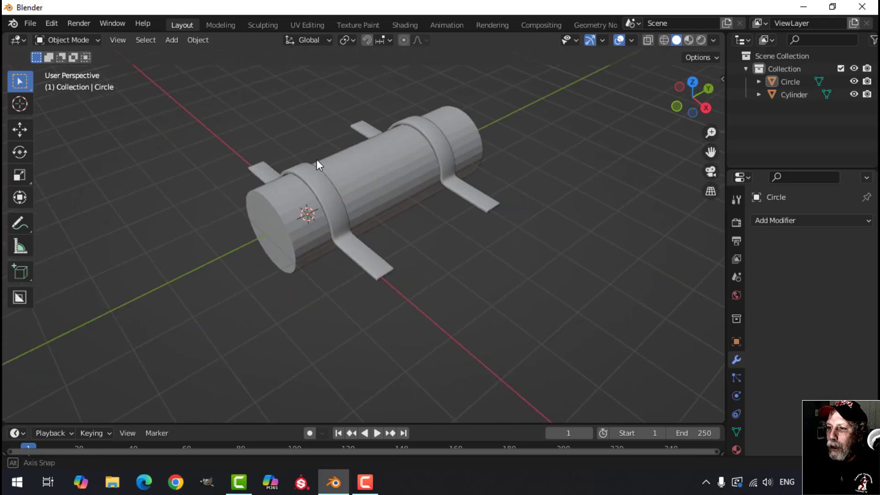
middle_drag(375, 212, 440, 200)
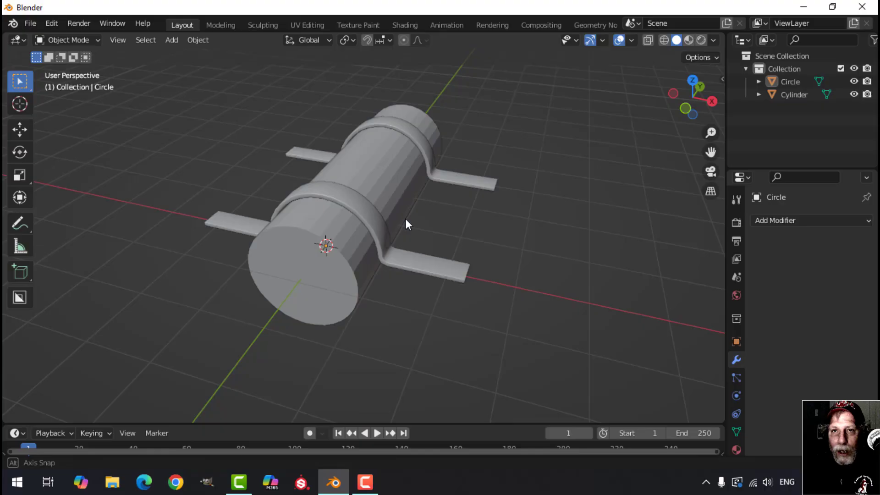